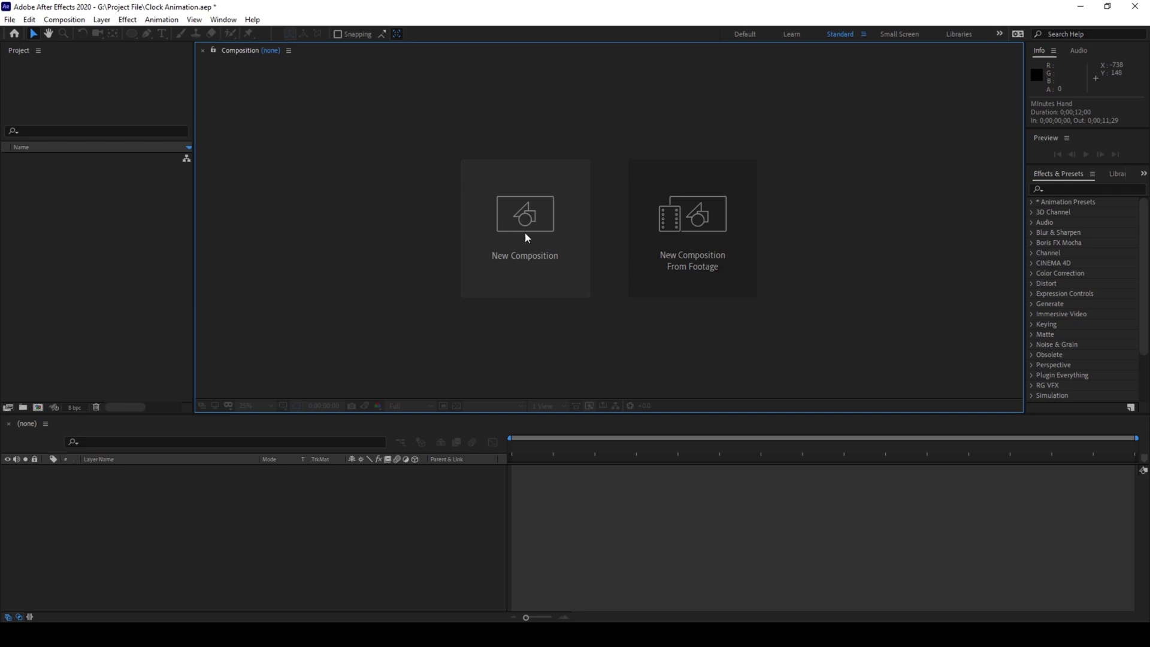
Step: Create a 1080×1080, 12-second composition named 'CLock animation'
click(525, 232)
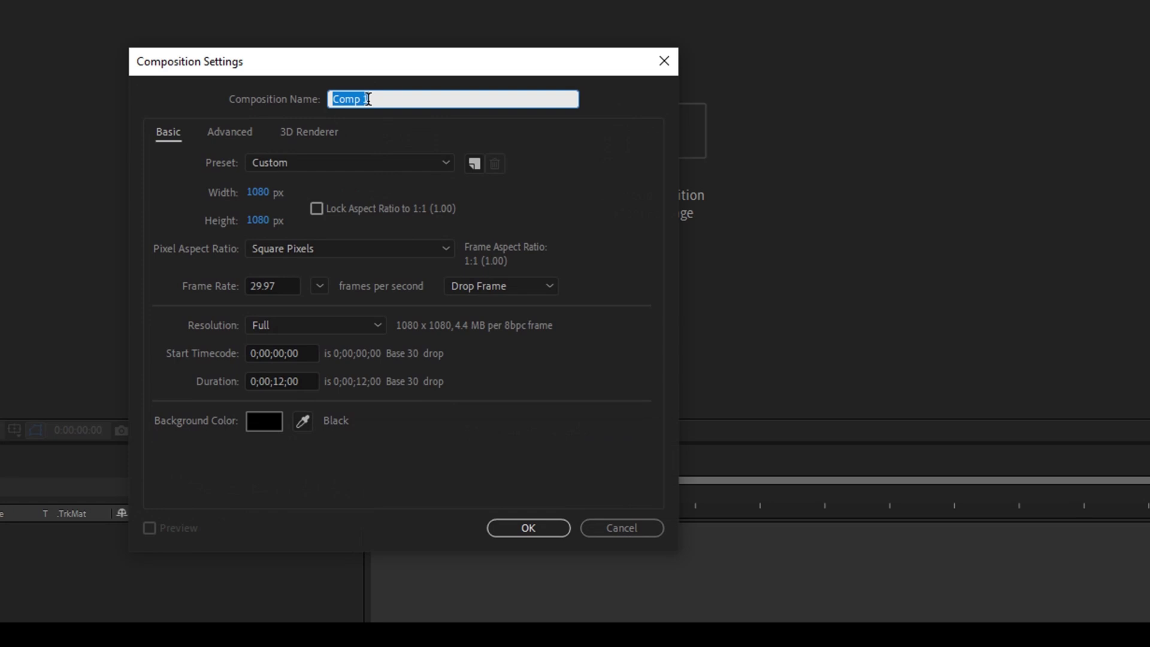
text(CLock ani)
text(mation)
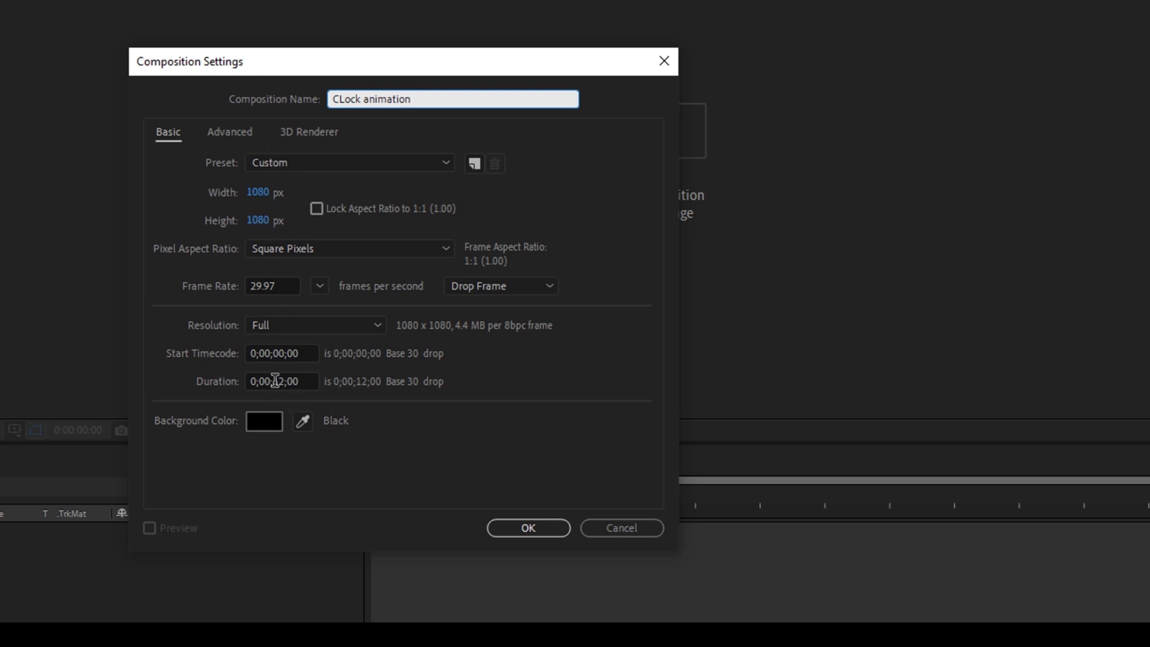
click(521, 529)
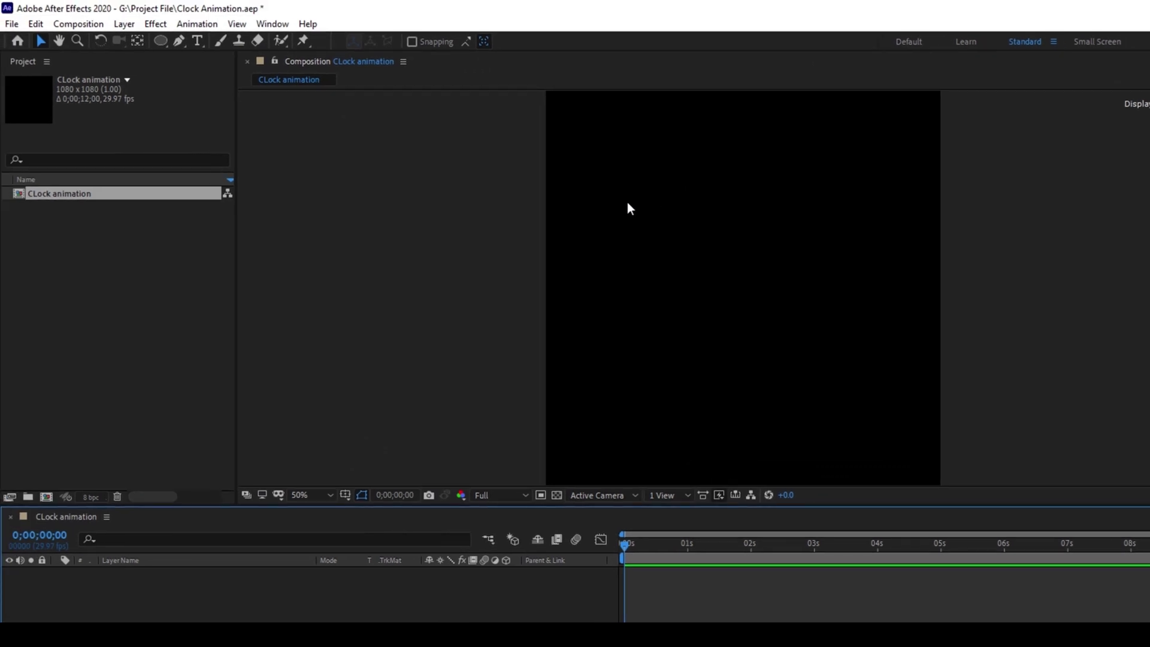
Step: Draw a full-composition circle with the Ellipse Tool, then return to the Selection tool
click(158, 41)
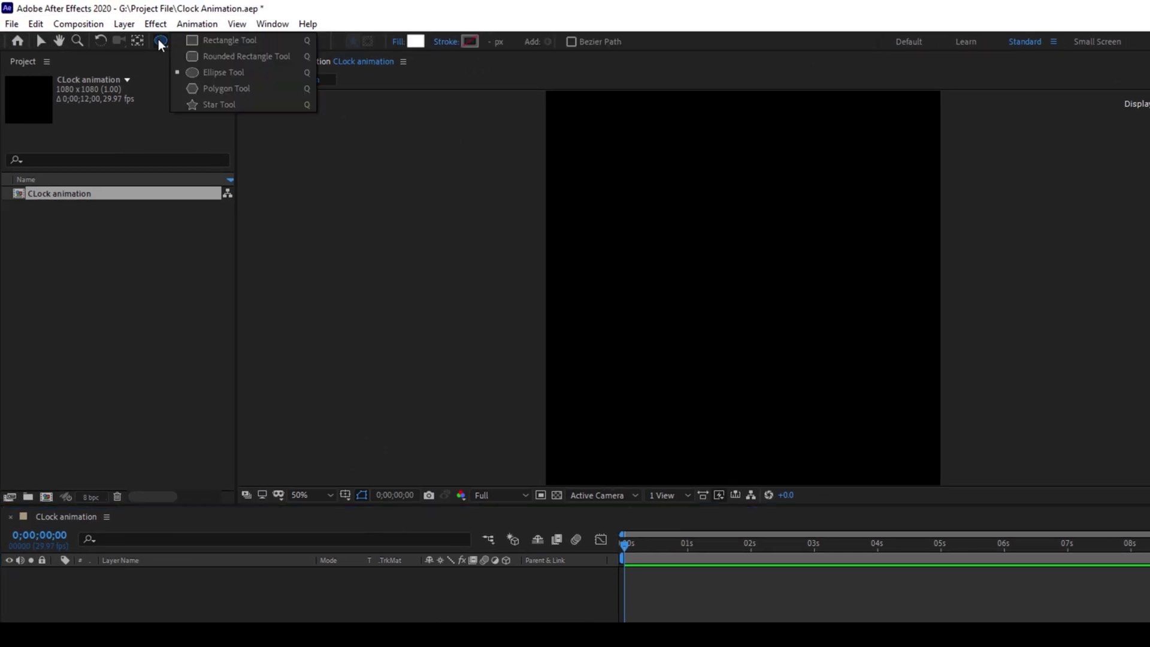
click(195, 71)
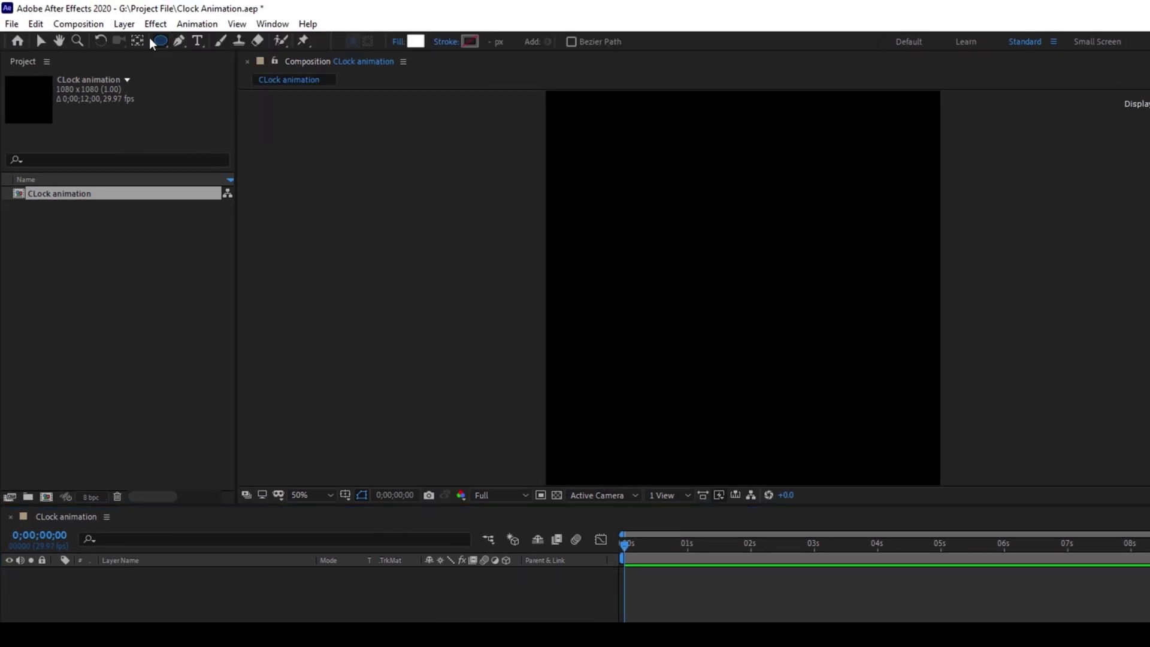
double_click(160, 43)
key(v)
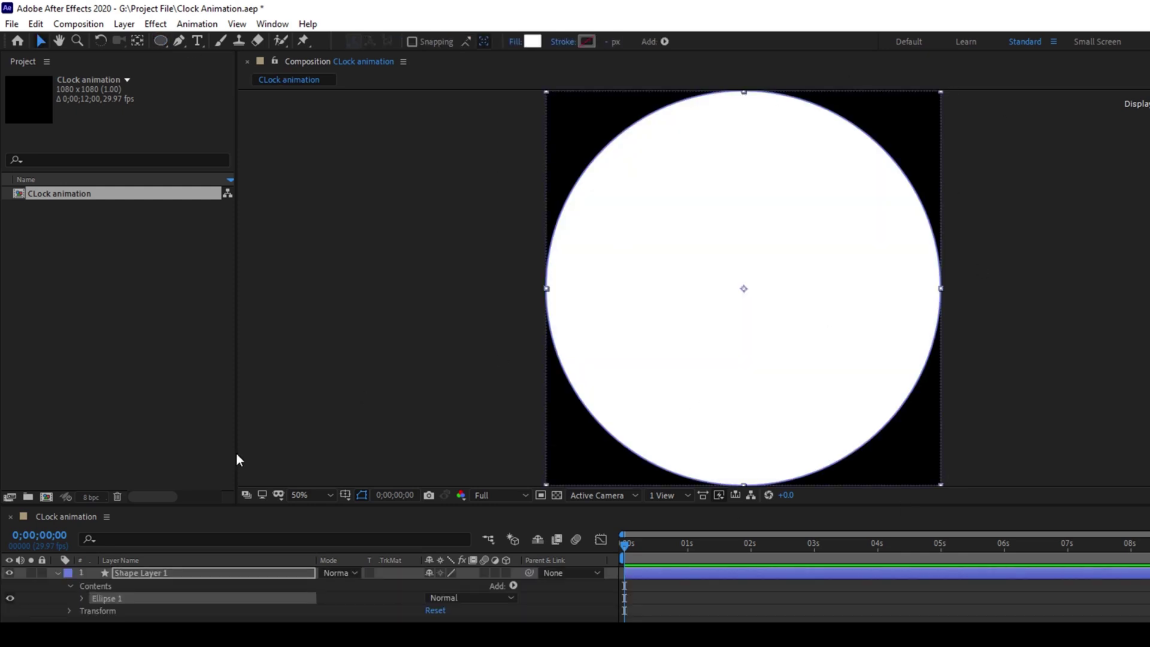
Step: Rename the circle layer to 'Clock Dial' and set its Scale to 85%
right_click(127, 573)
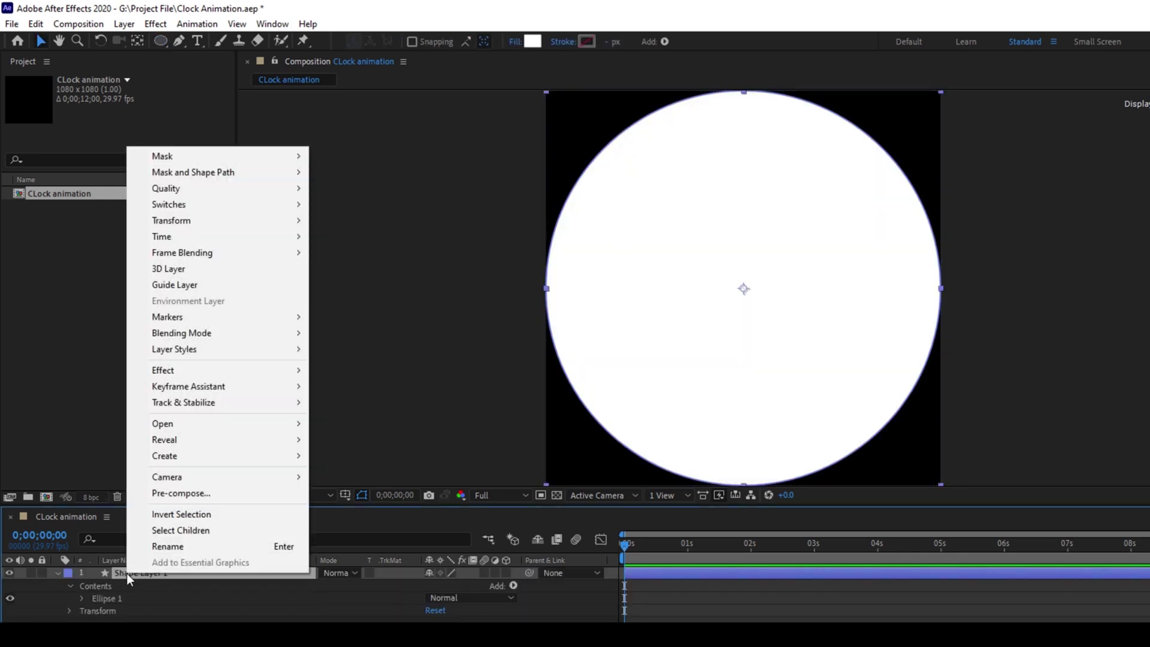
click(162, 548)
text(Clock D)
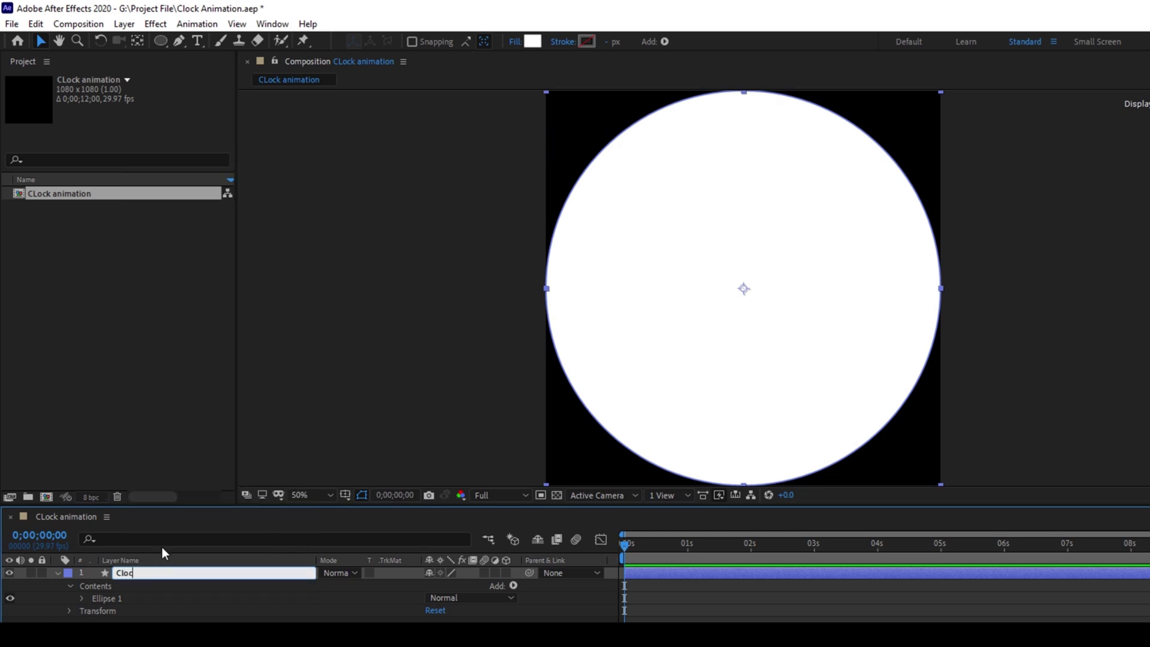
text(ial)
key(Return)
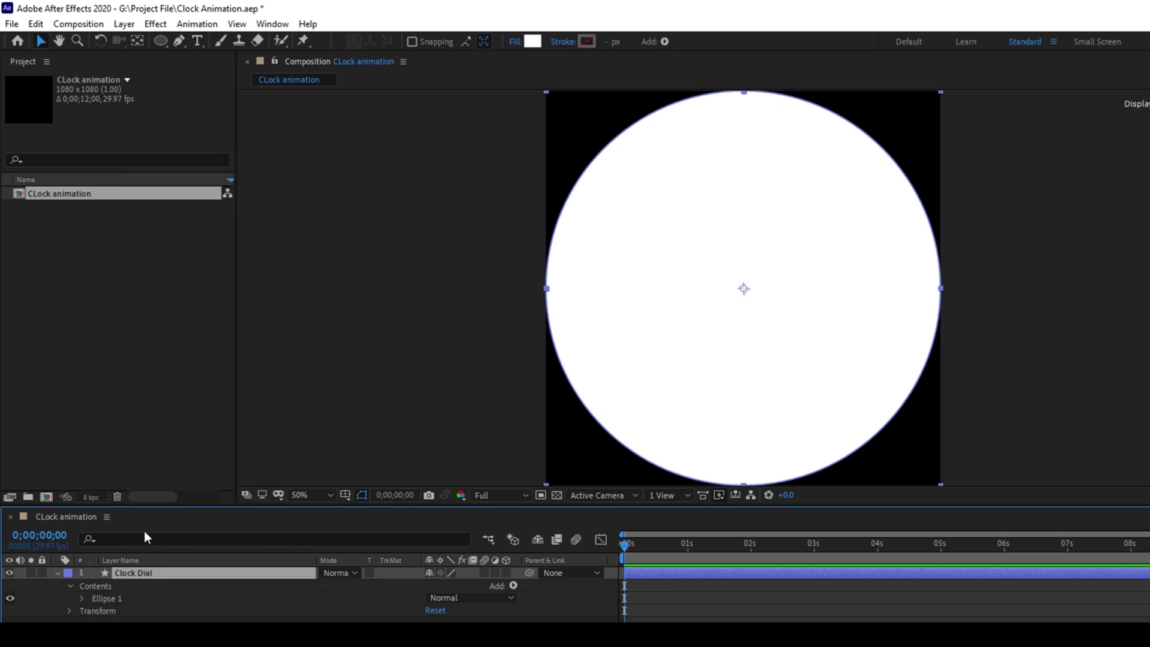
key(s)
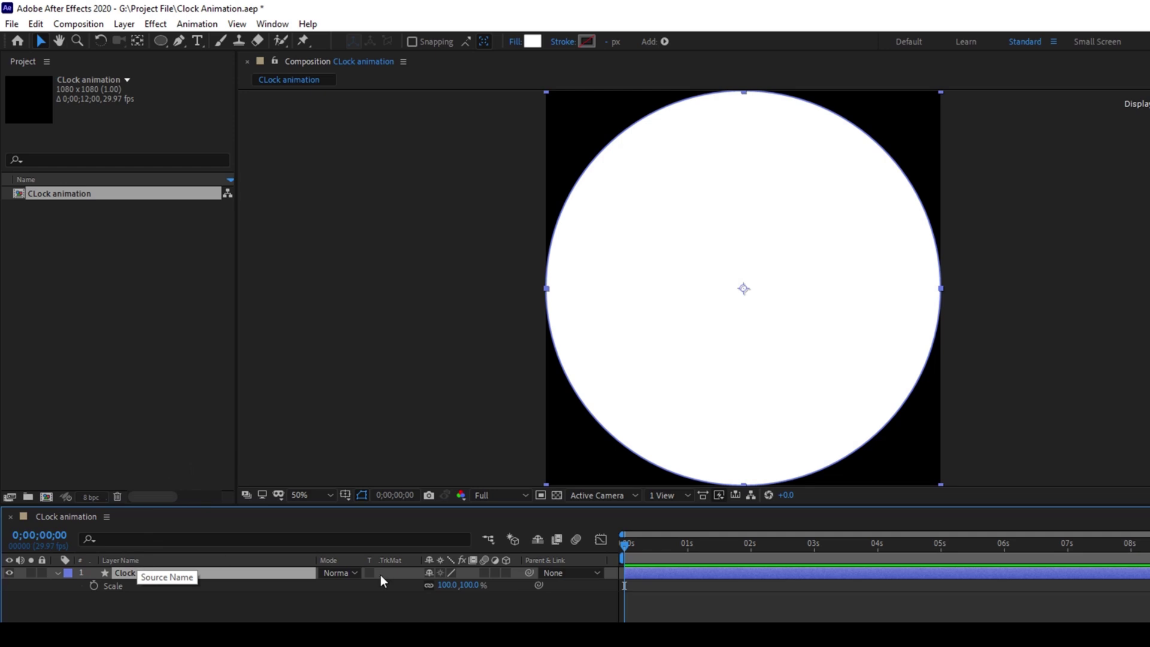
click(473, 586)
text(85)
key(Return)
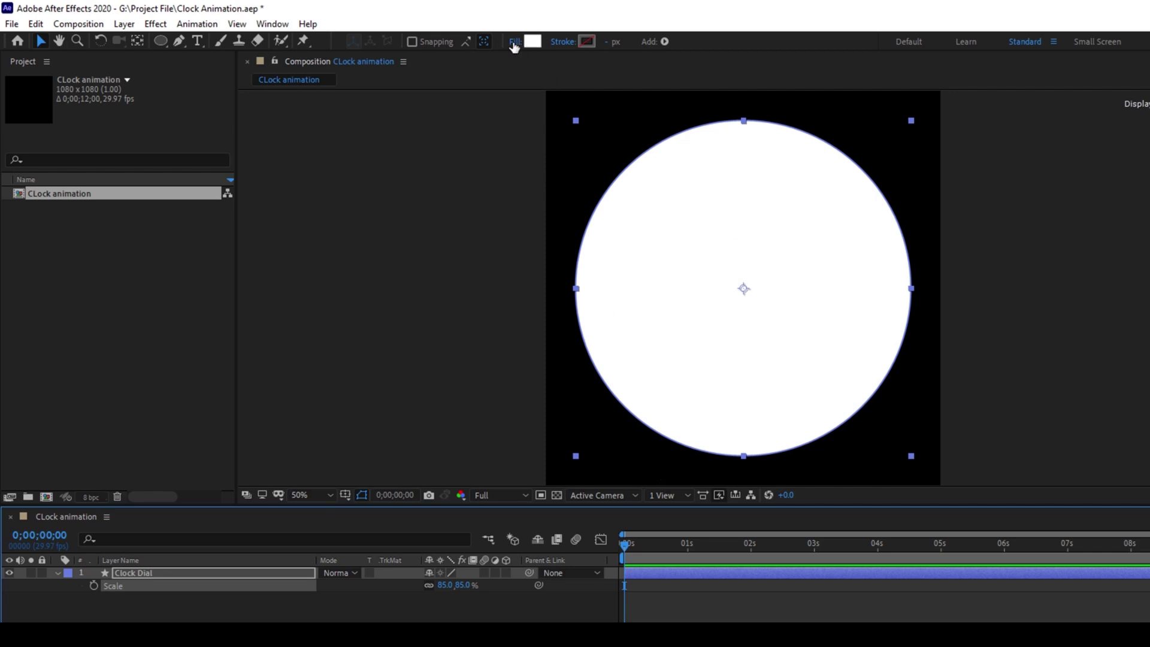
Step: Set the dial's fill to None and widen its stroke to 60 px
click(516, 43)
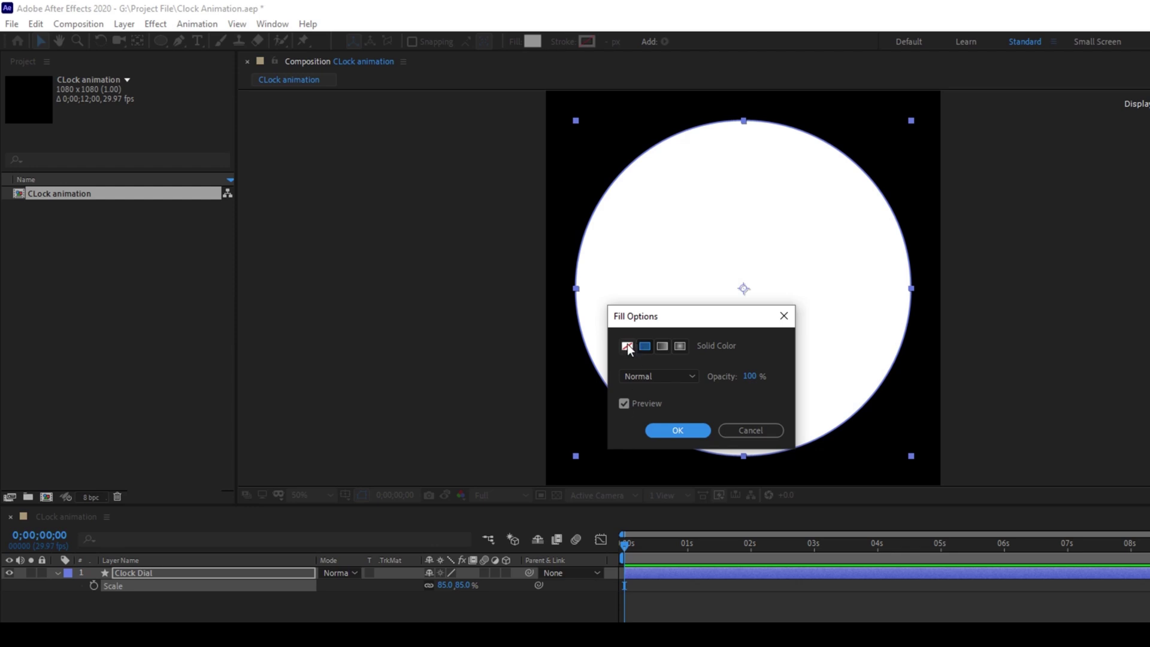
click(628, 347)
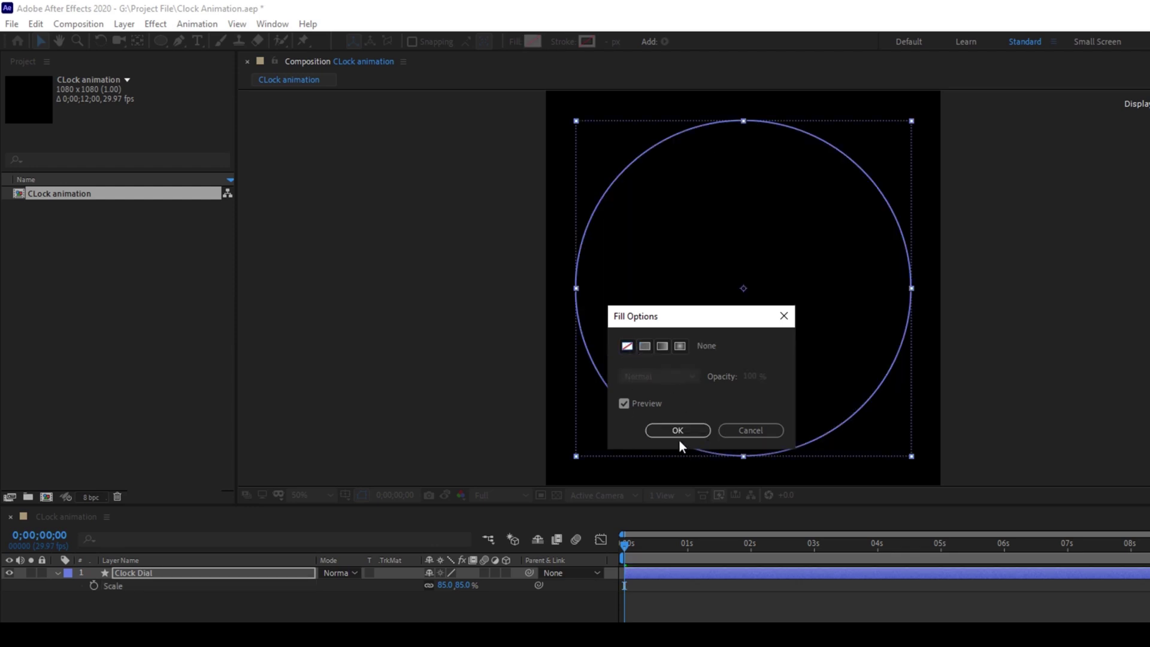
click(679, 431)
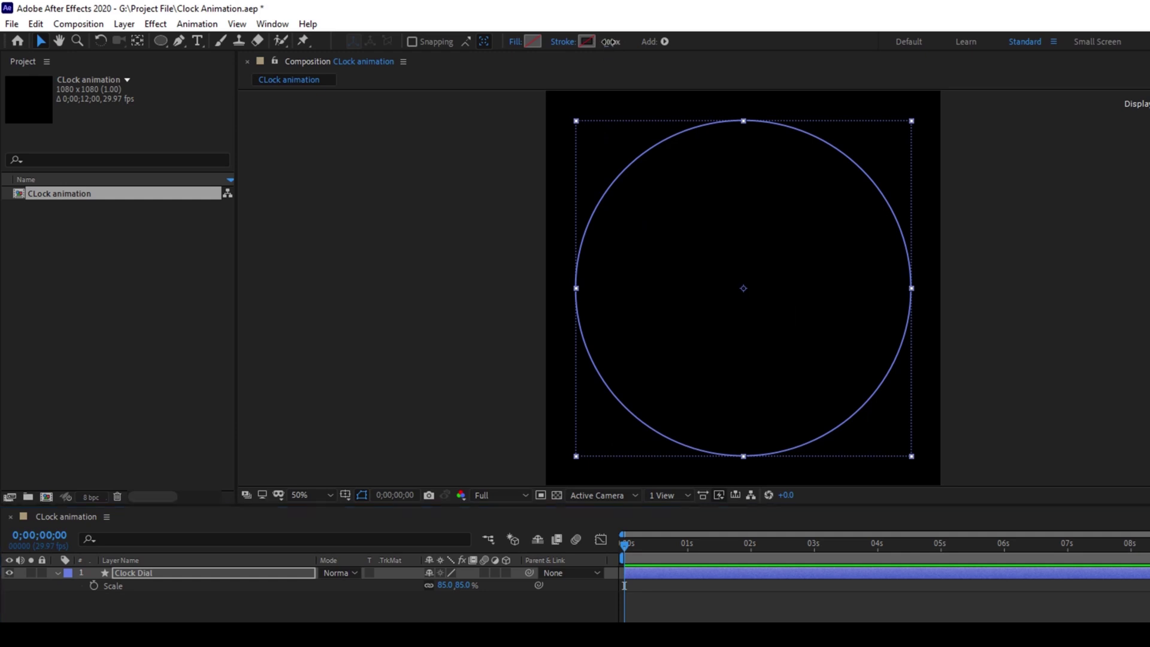
drag(612, 41, 620, 42)
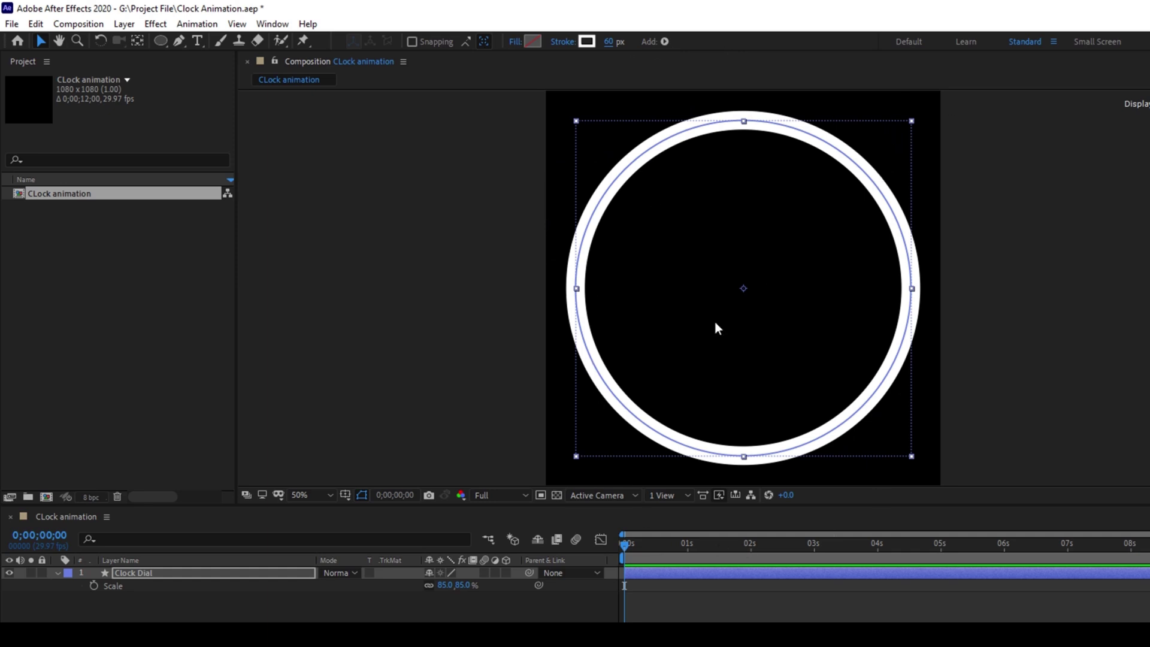
click(382, 584)
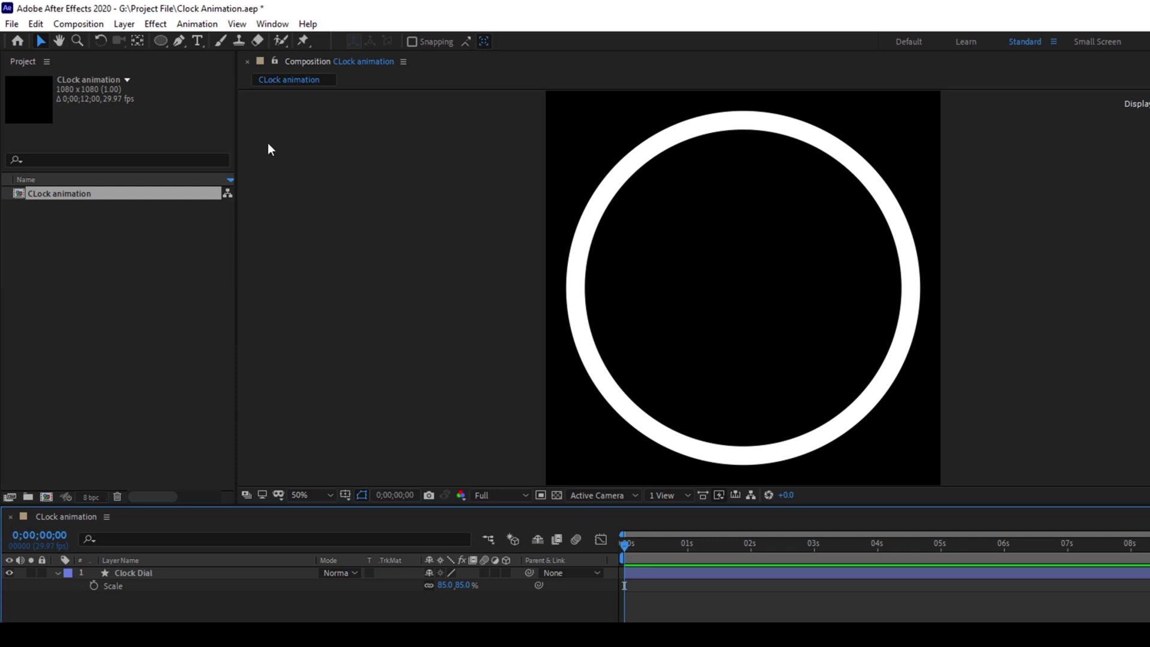
click(163, 39)
Step: Draw a tall white-filled rounded rectangle from the ring's top to the centre
click(203, 59)
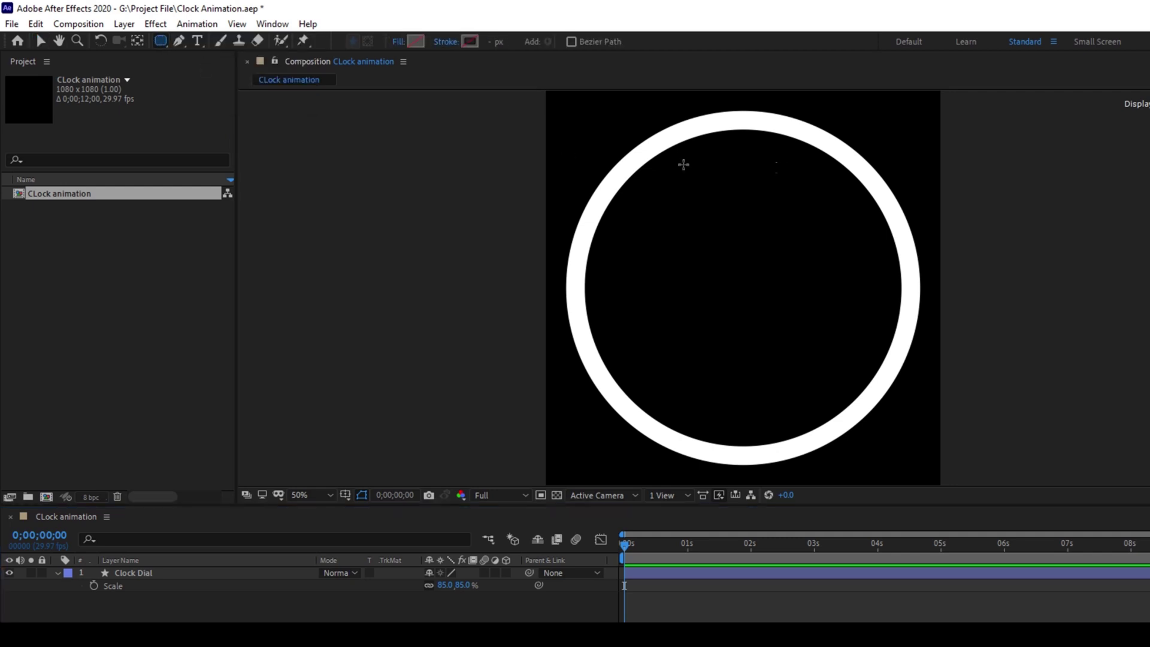
drag(730, 135, 761, 305)
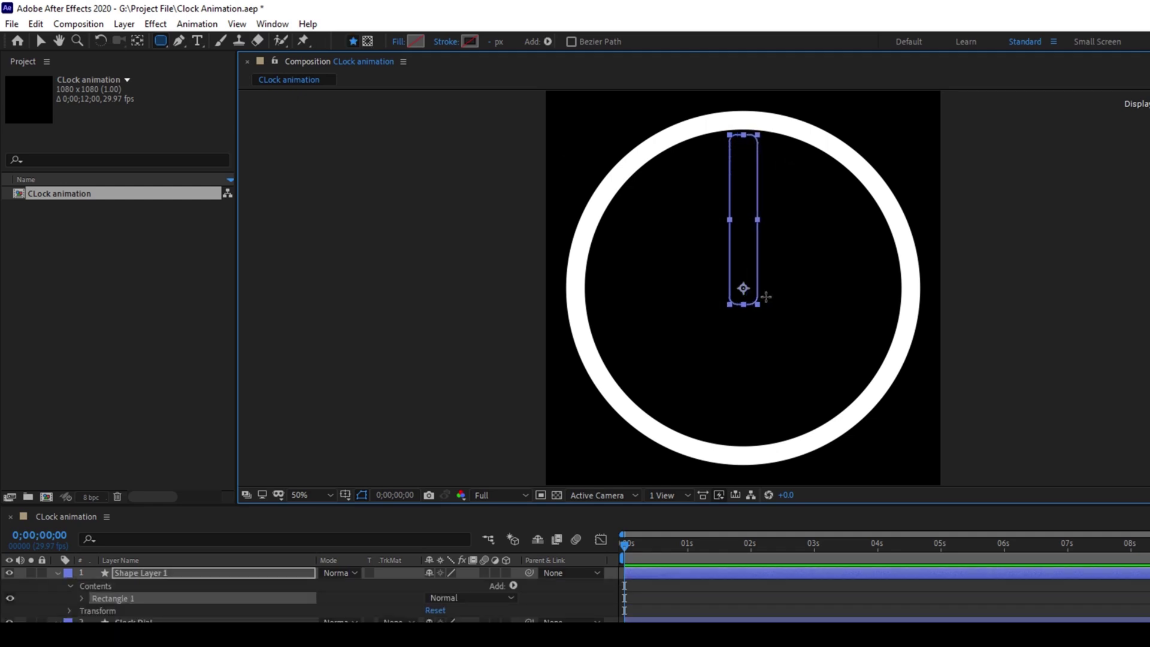
click(416, 44)
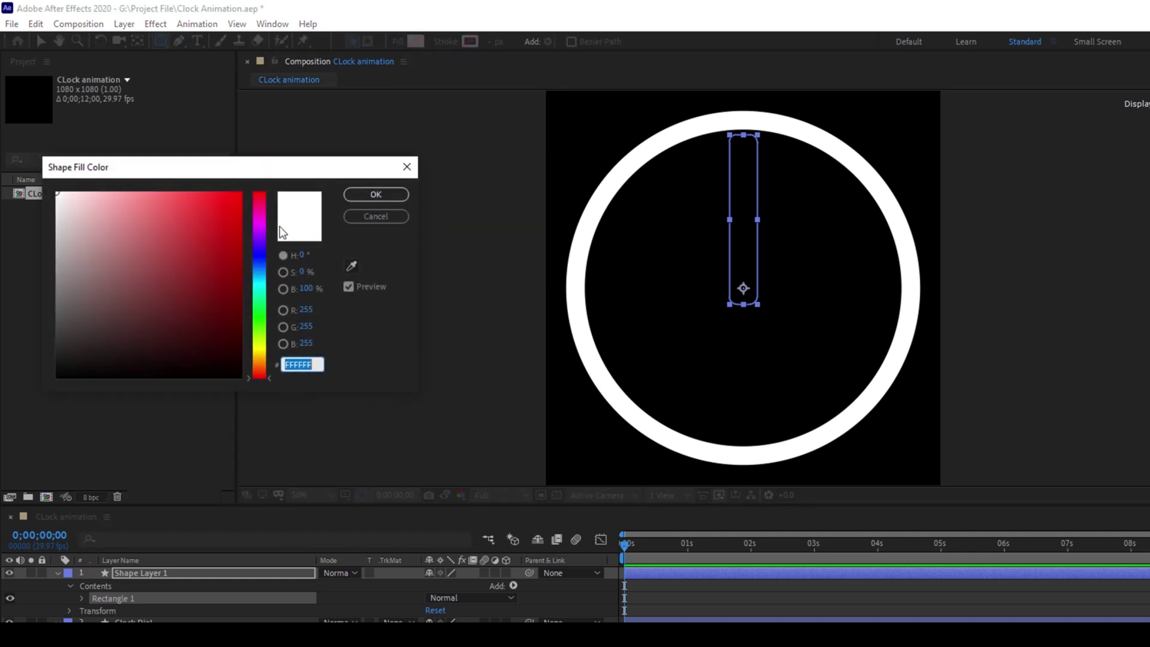
drag(81, 230, 45, 175)
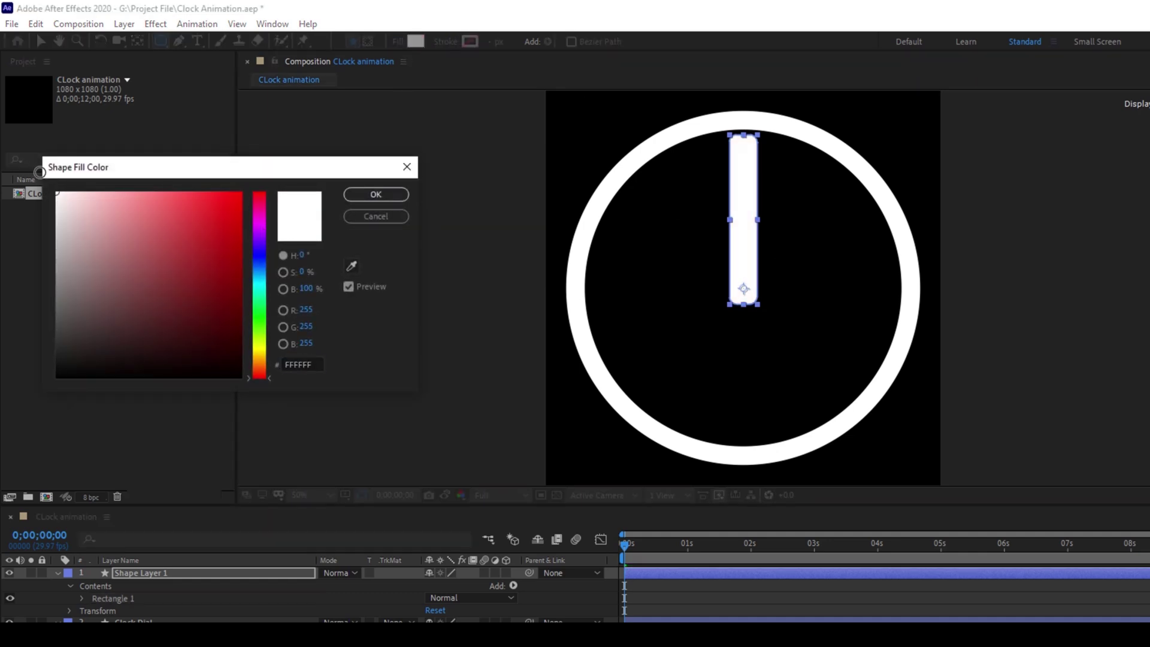
click(376, 194)
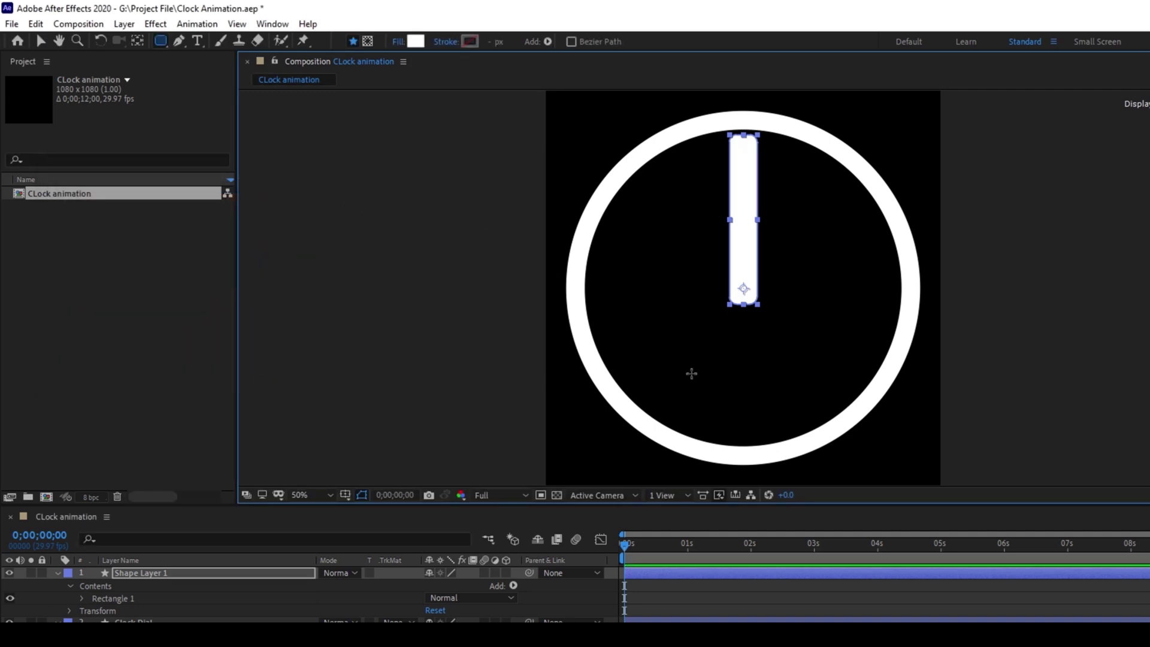
scroll(725, 324, up, 1)
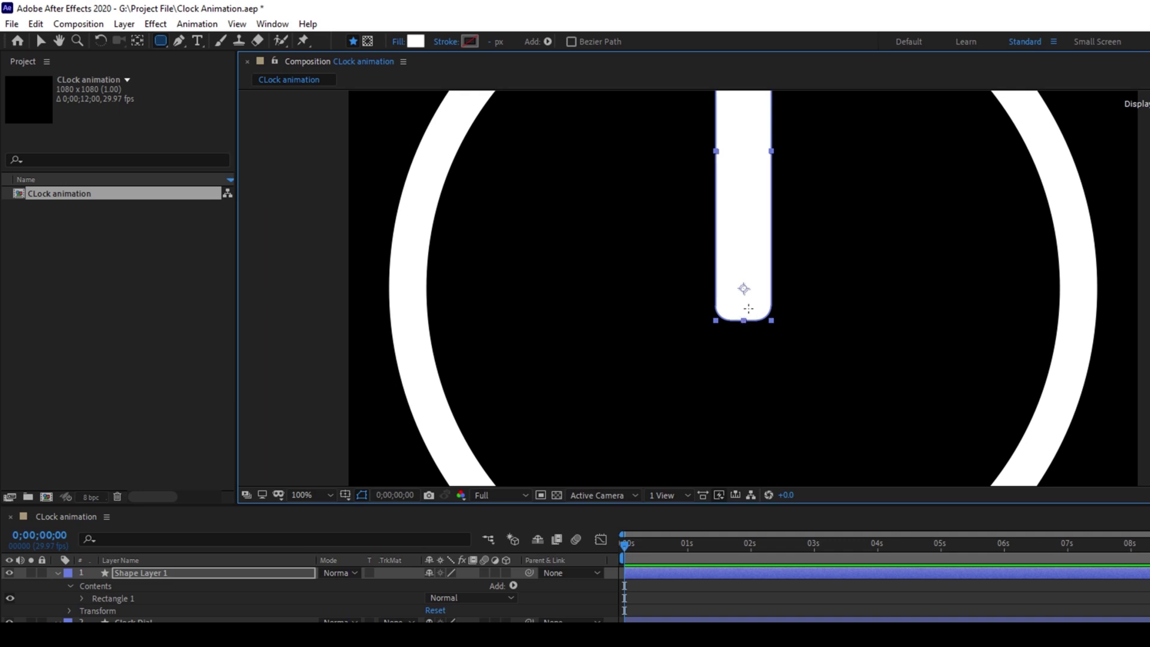
Step: Drag the bar's anchor point down to its bottom end at the dial centre
click(139, 43)
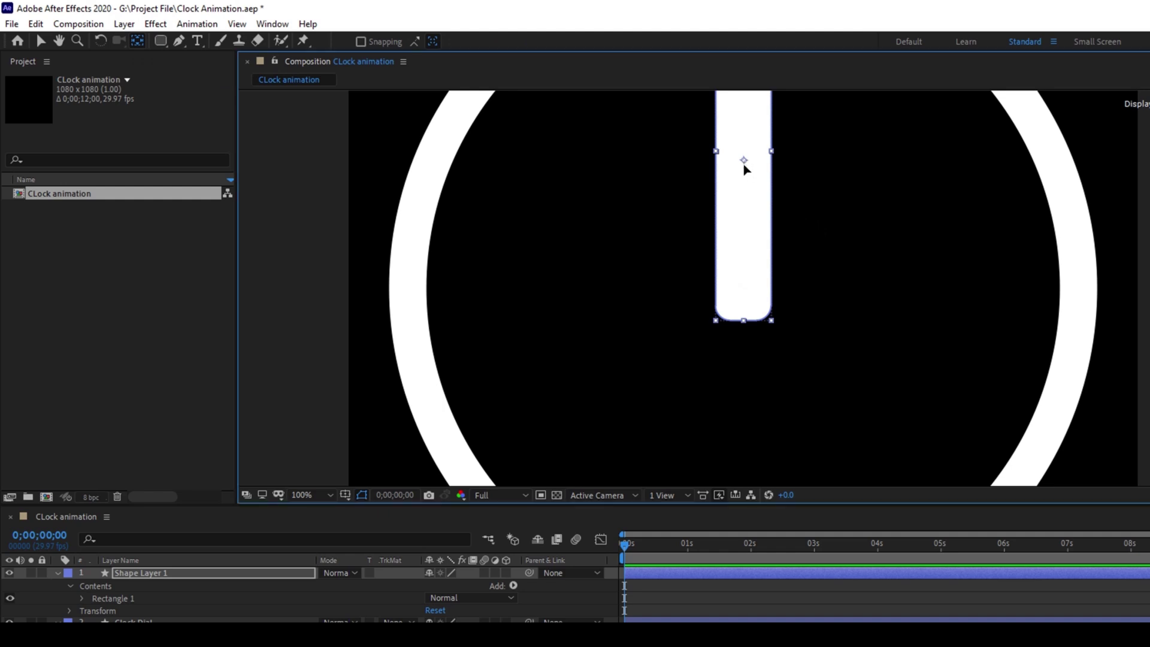
drag(744, 153, 745, 320)
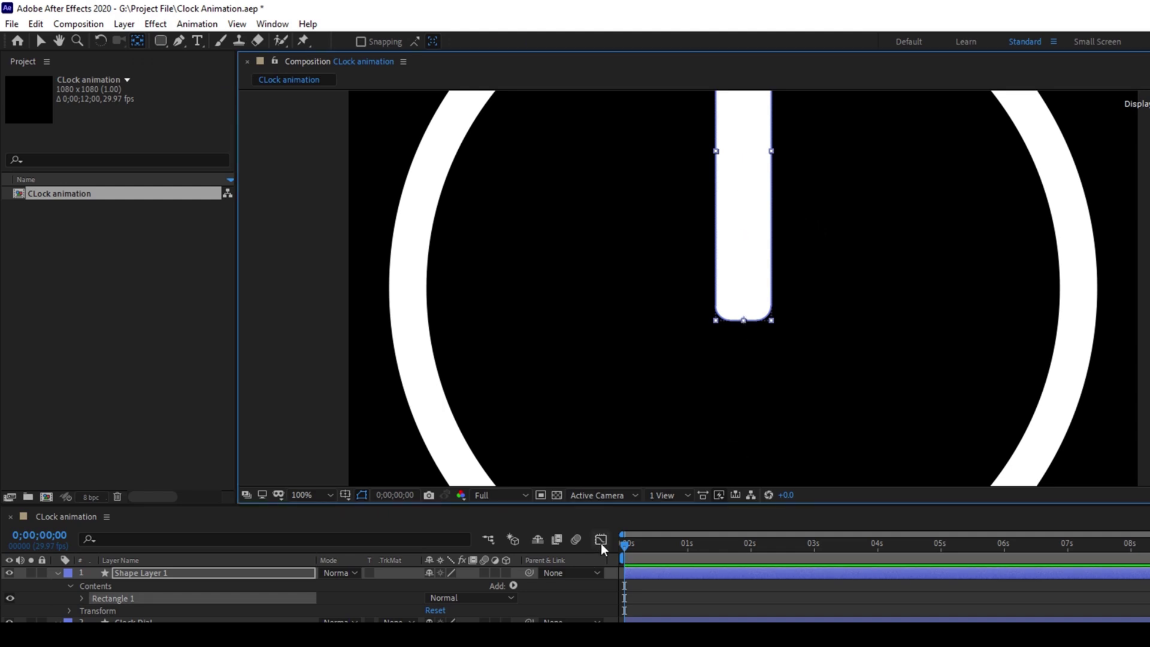
scroll(664, 339, down, 1)
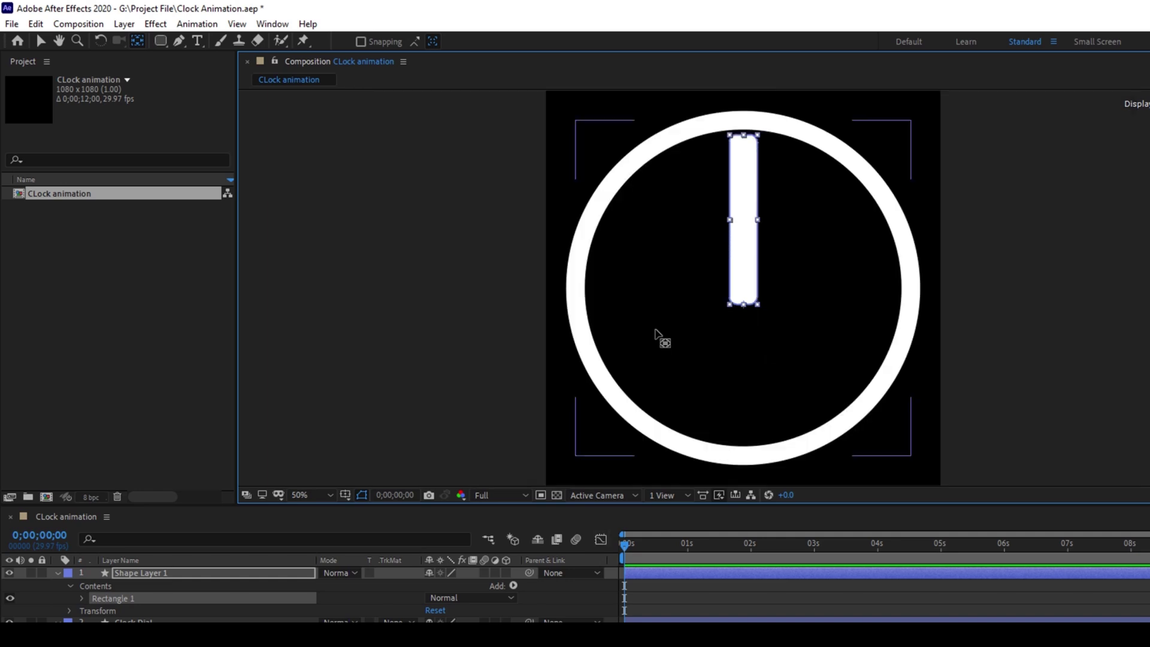
Step: Rename the bar layer to 'Minutes Hand'
right_click(146, 577)
click(187, 550)
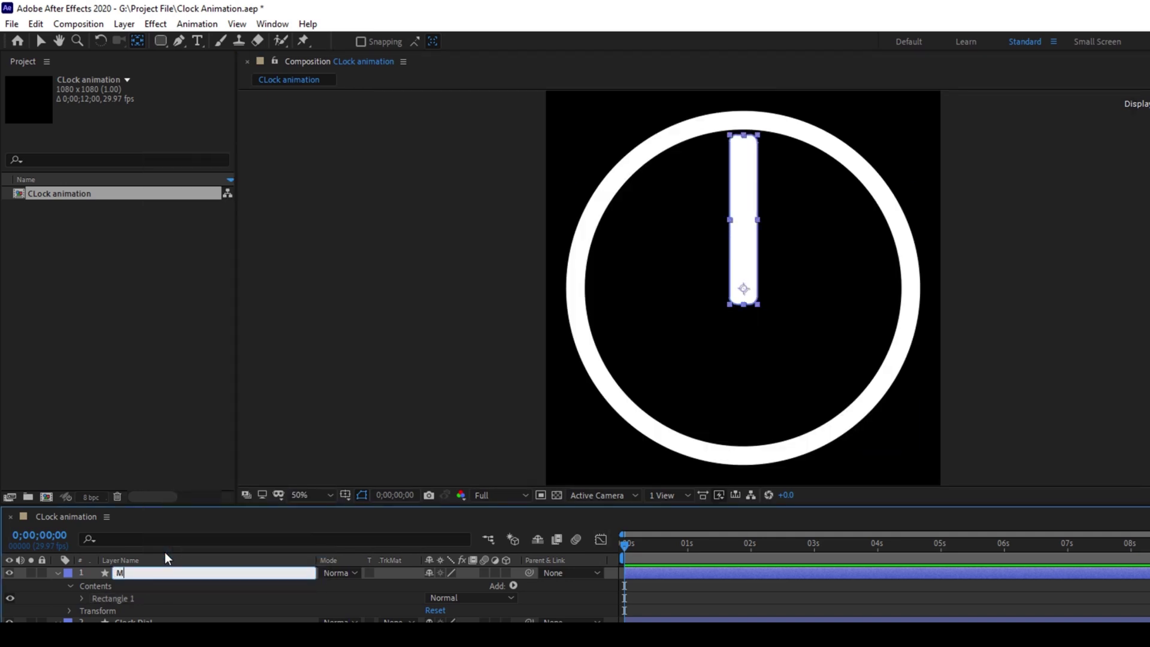
text(Minutes Han)
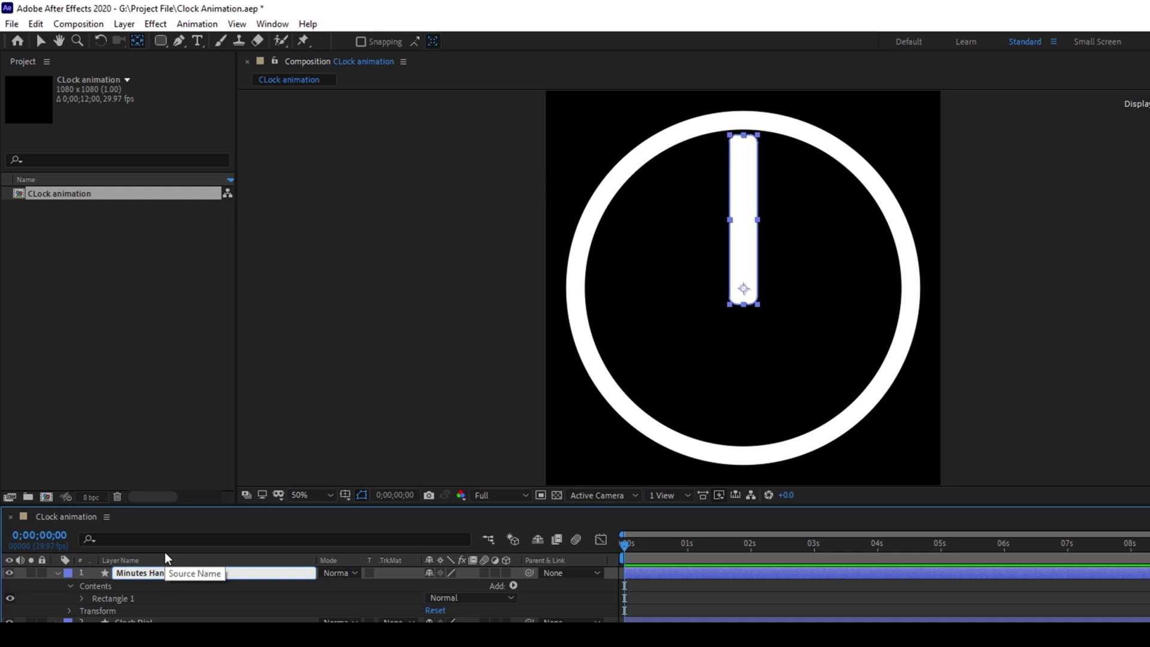
text(d)
key(Return)
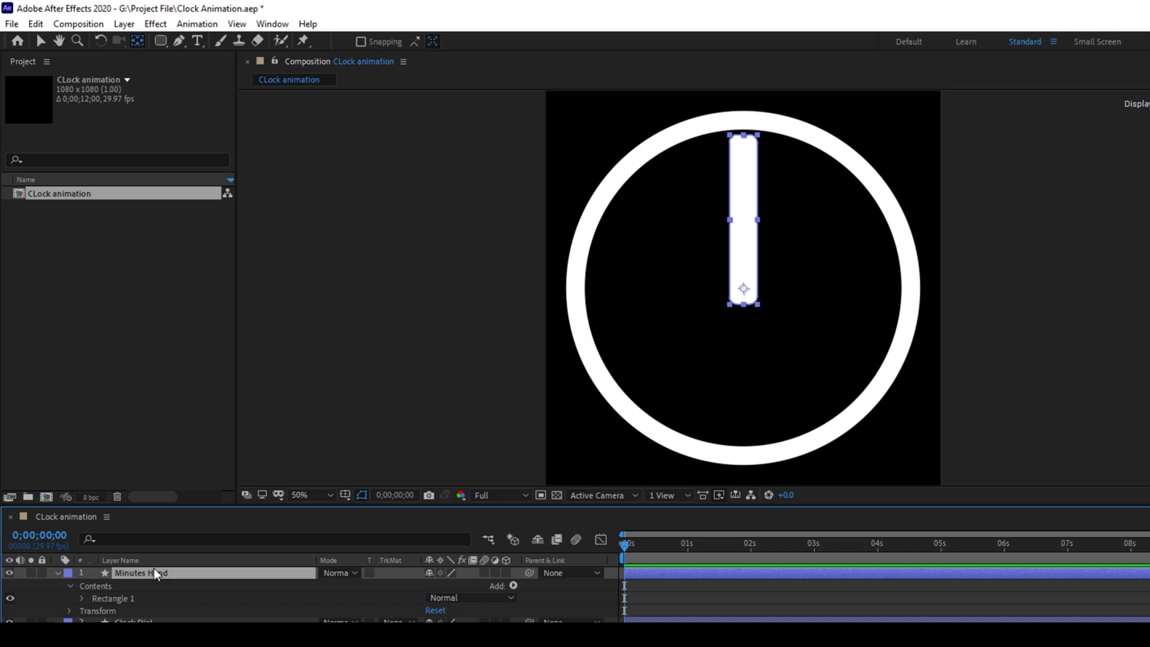
Step: Duplicate the Minutes Hand layer with Ctrl+D
click(156, 605)
click(134, 569)
key(ctrl+d)
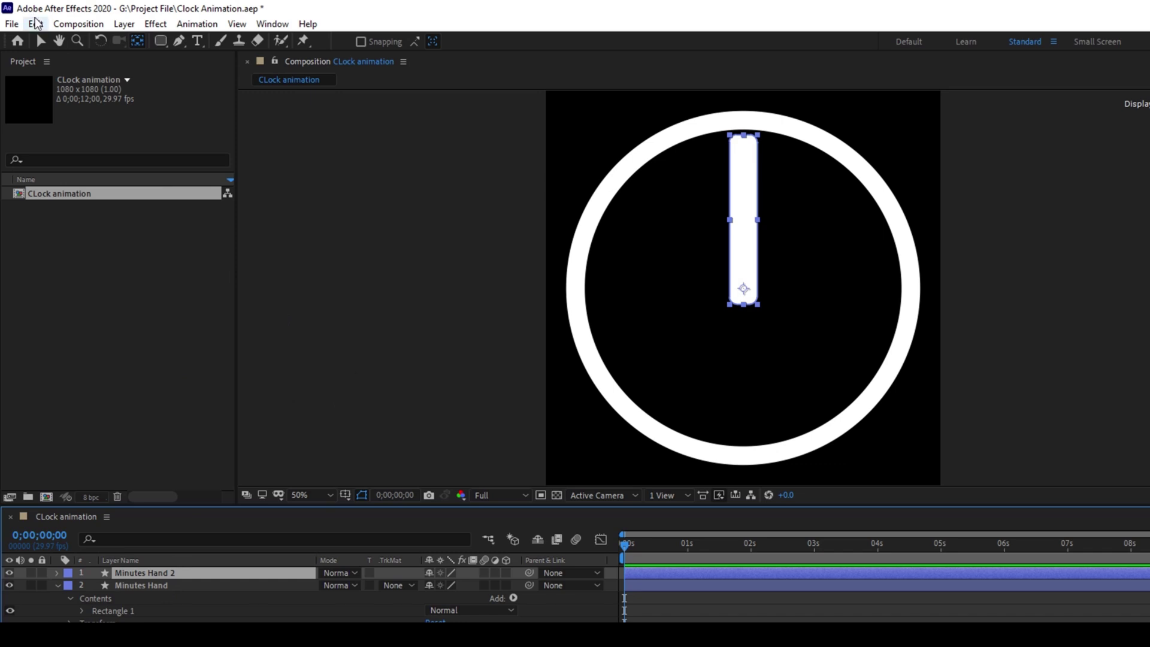
click(36, 24)
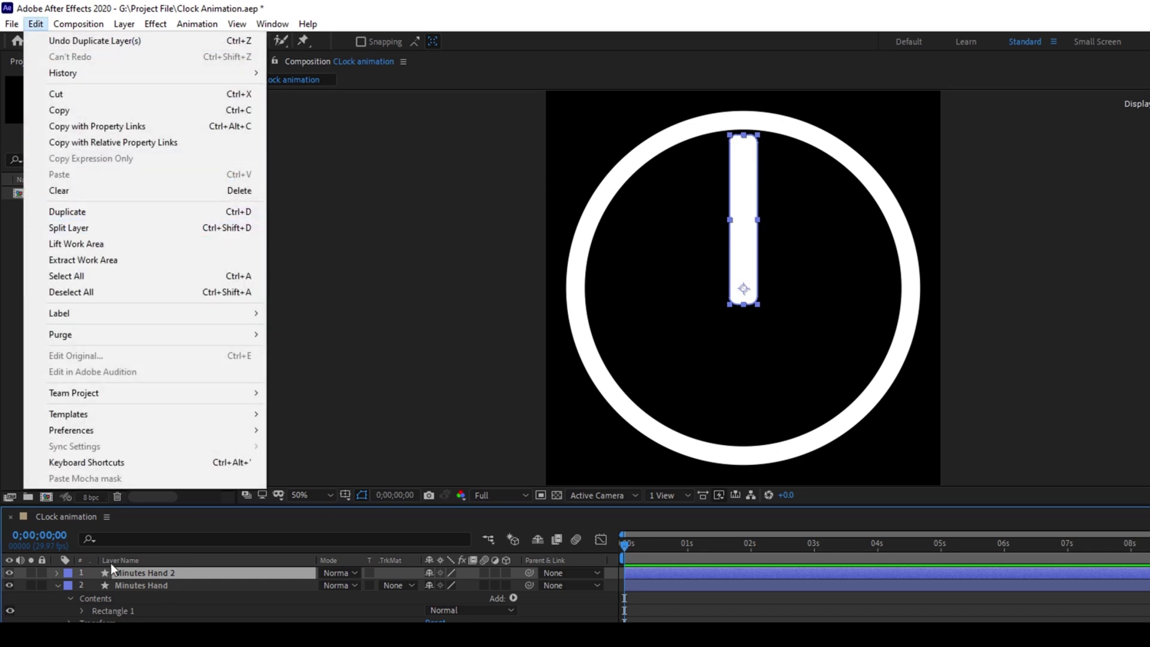
right_click(125, 574)
Step: Name the copy 'Hours Hand' and scrub its Scale down to 56%
click(147, 548)
text(Hours Ha)
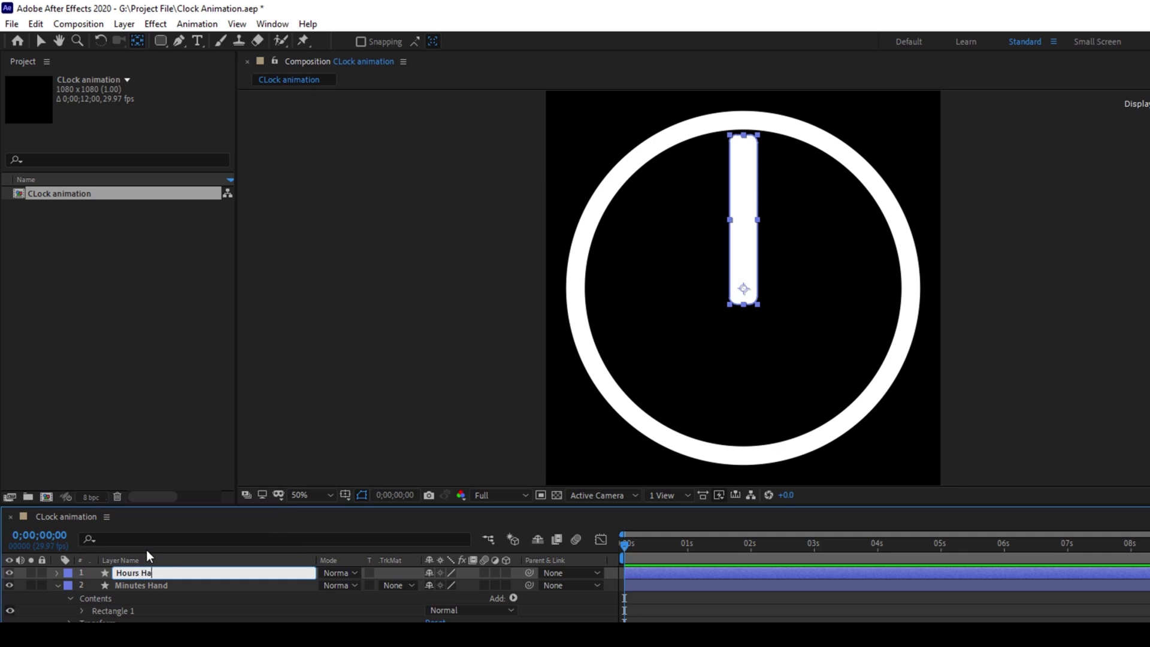
text(nd)
key(Return)
key(s)
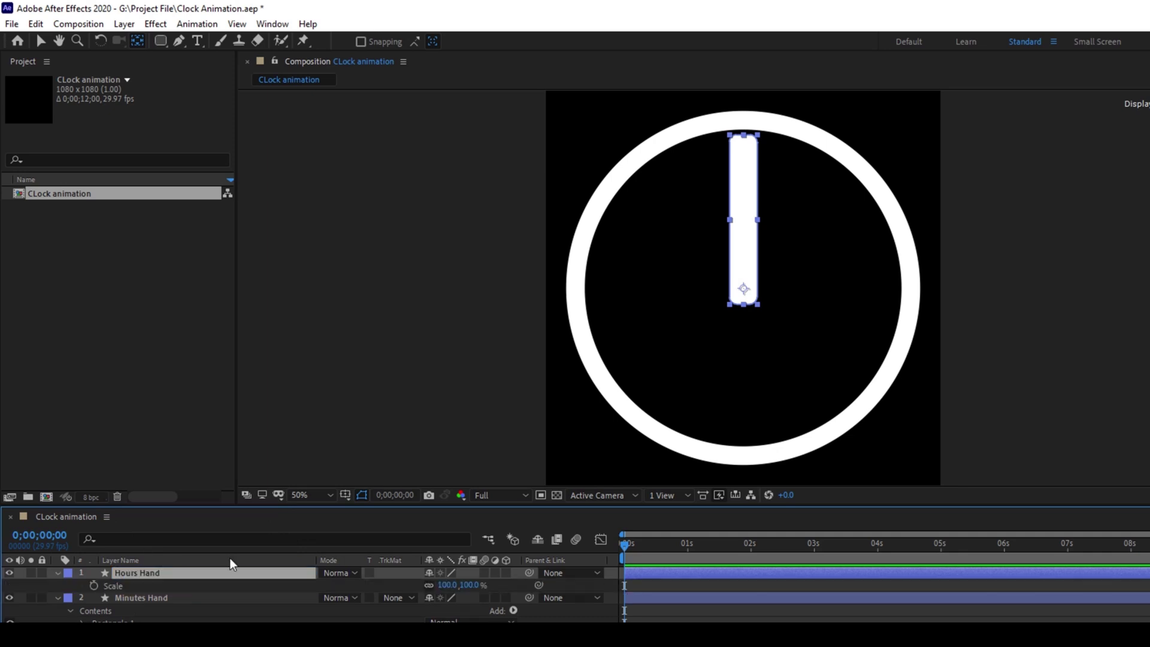
drag(474, 586, 444, 590)
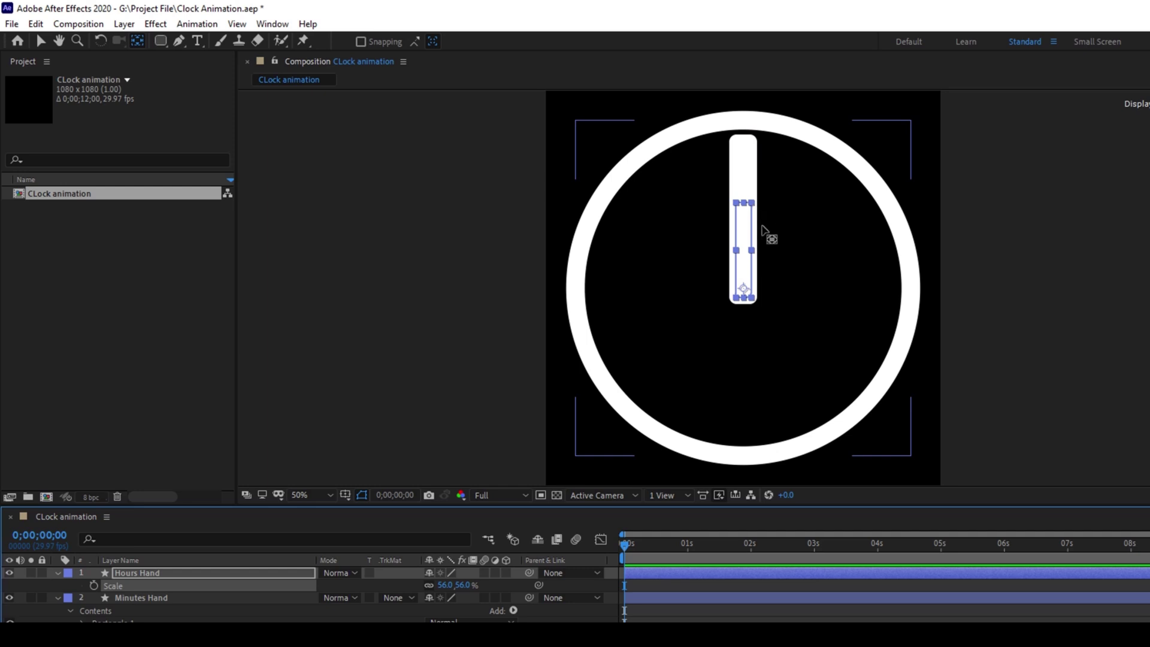
scroll(717, 297, up, 1)
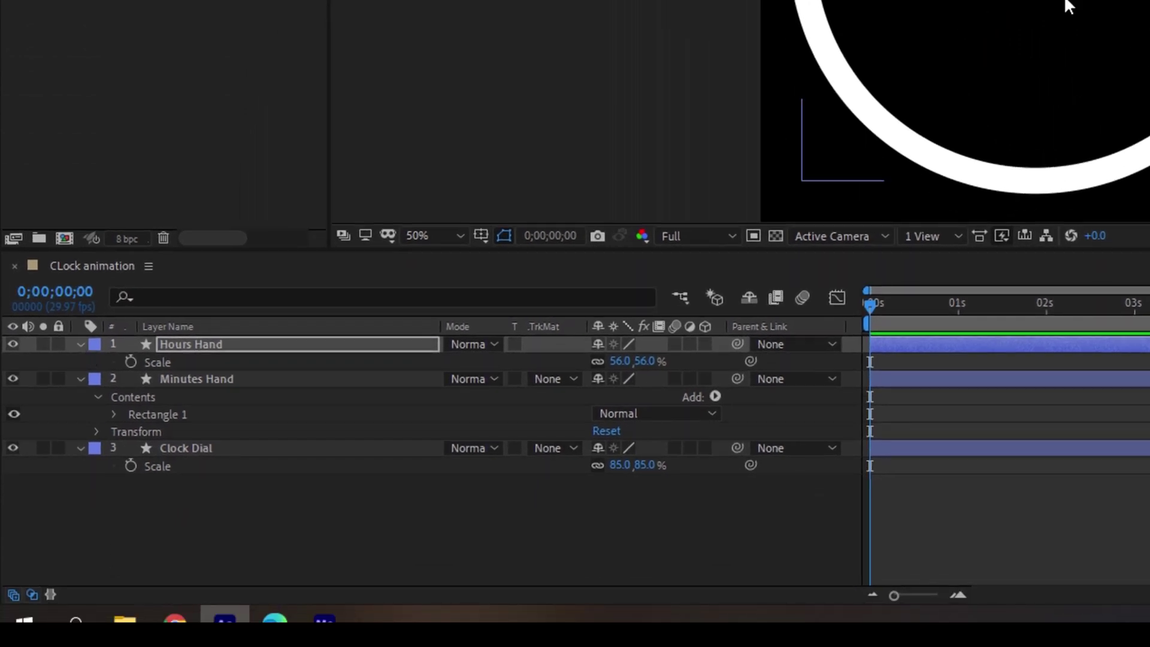
click(79, 345)
click(79, 345)
Step: Add the rotation expression time*36 to Hours Hand and preview its sweep
click(97, 380)
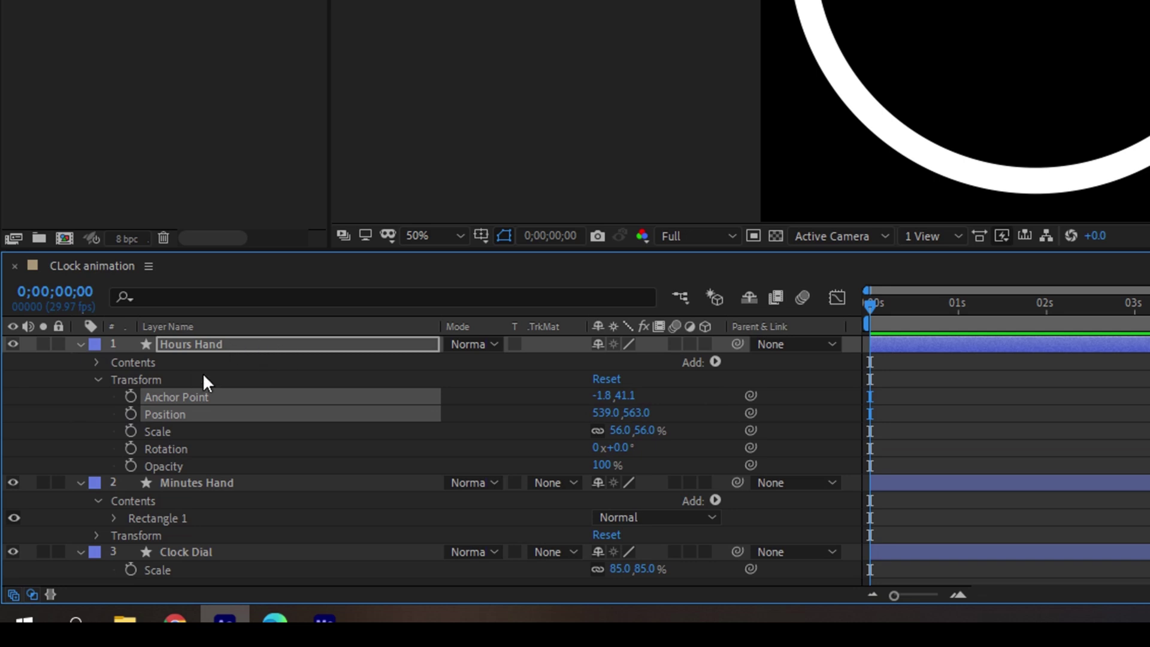
click(105, 443)
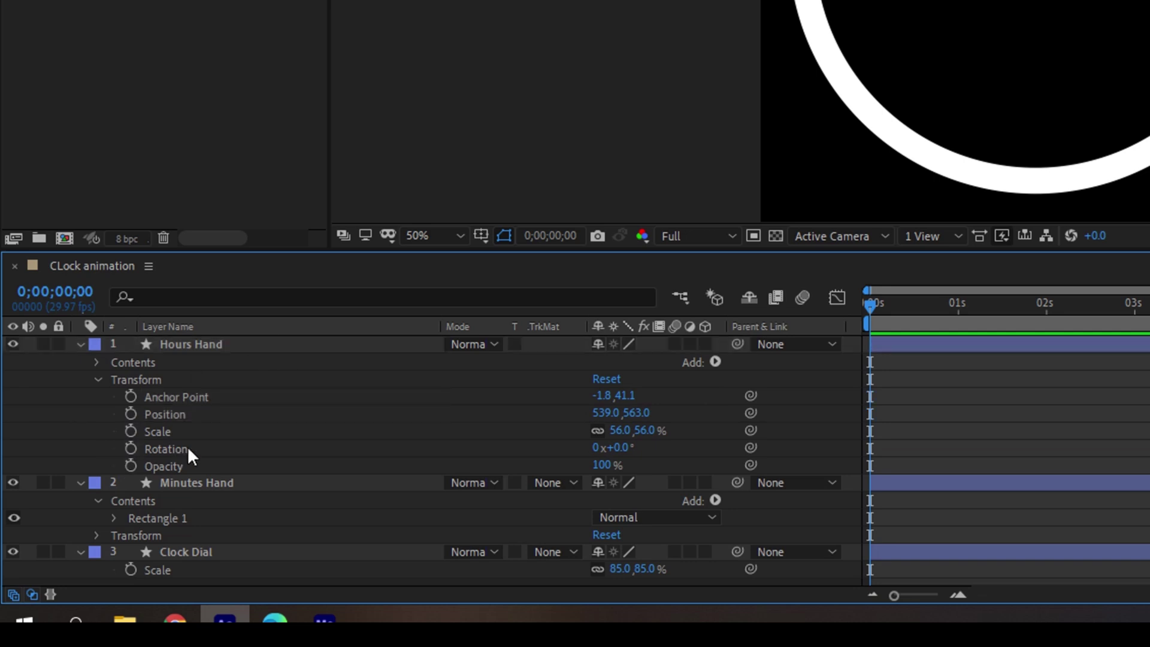
alt+click(130, 449)
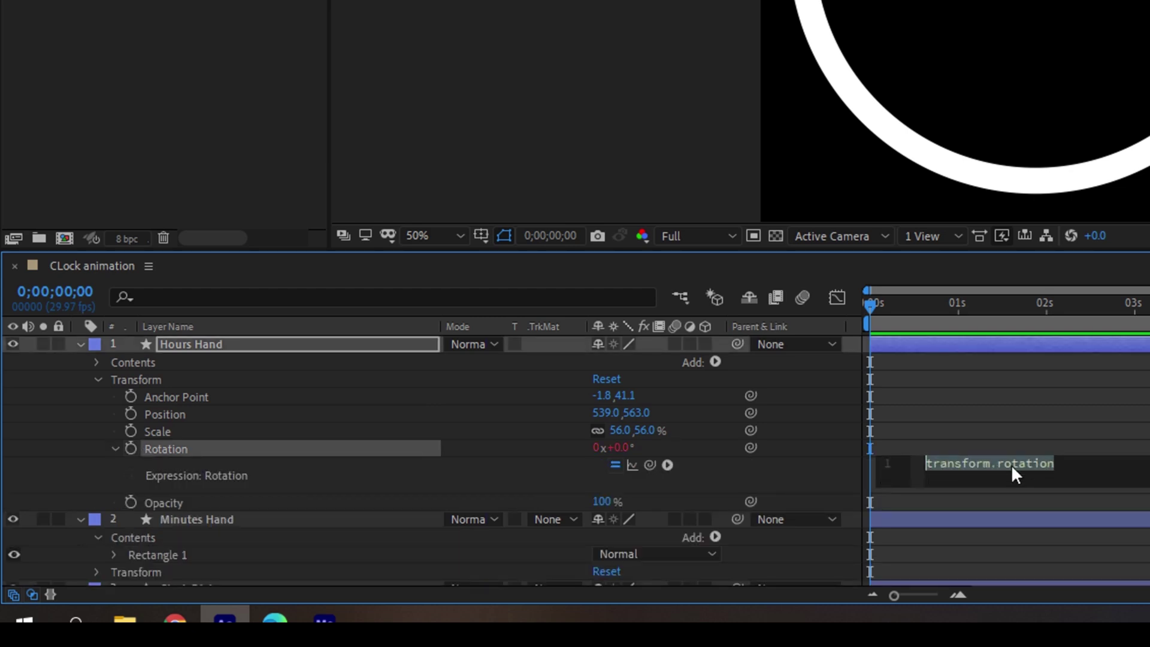
text(time)
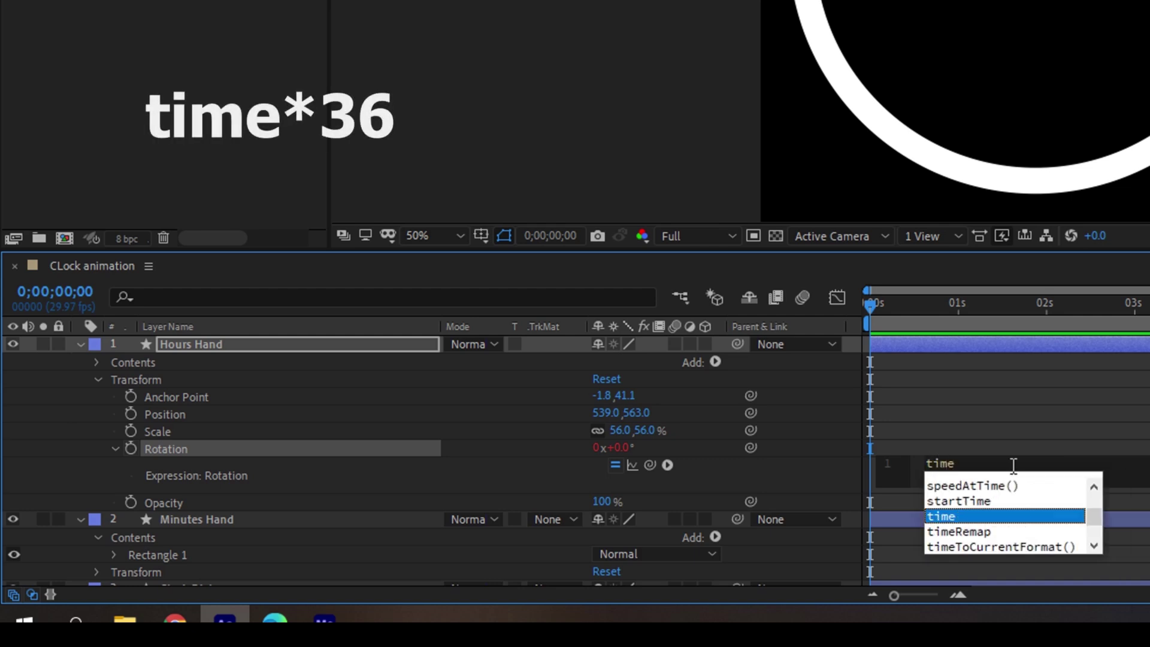
text(*36)
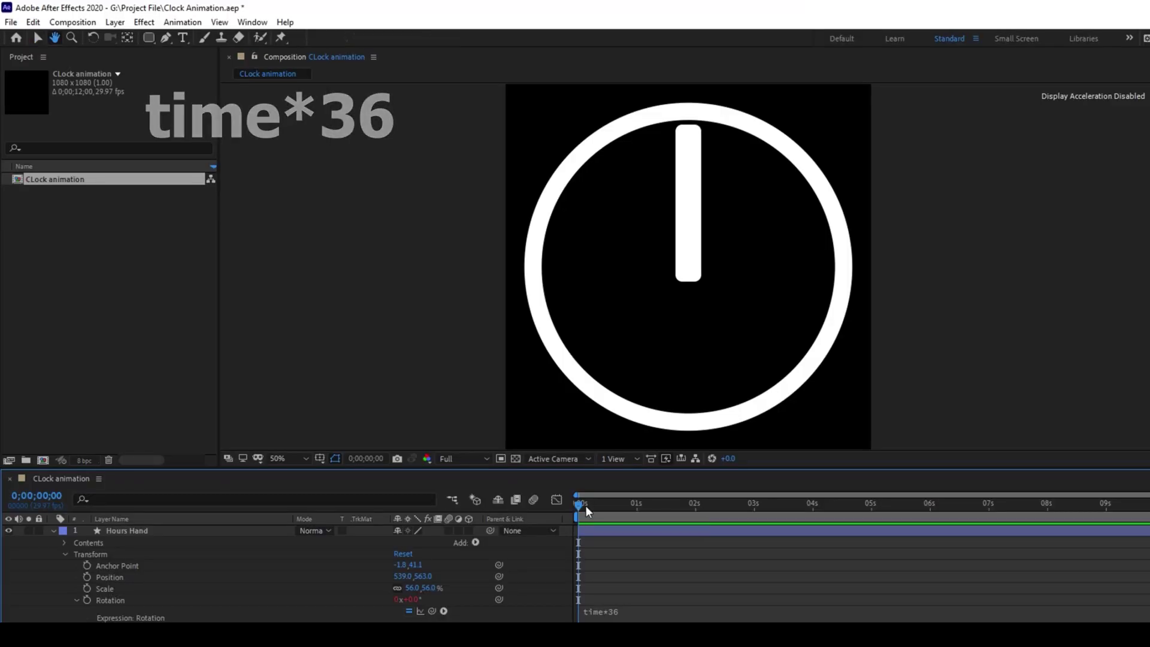
key(space)
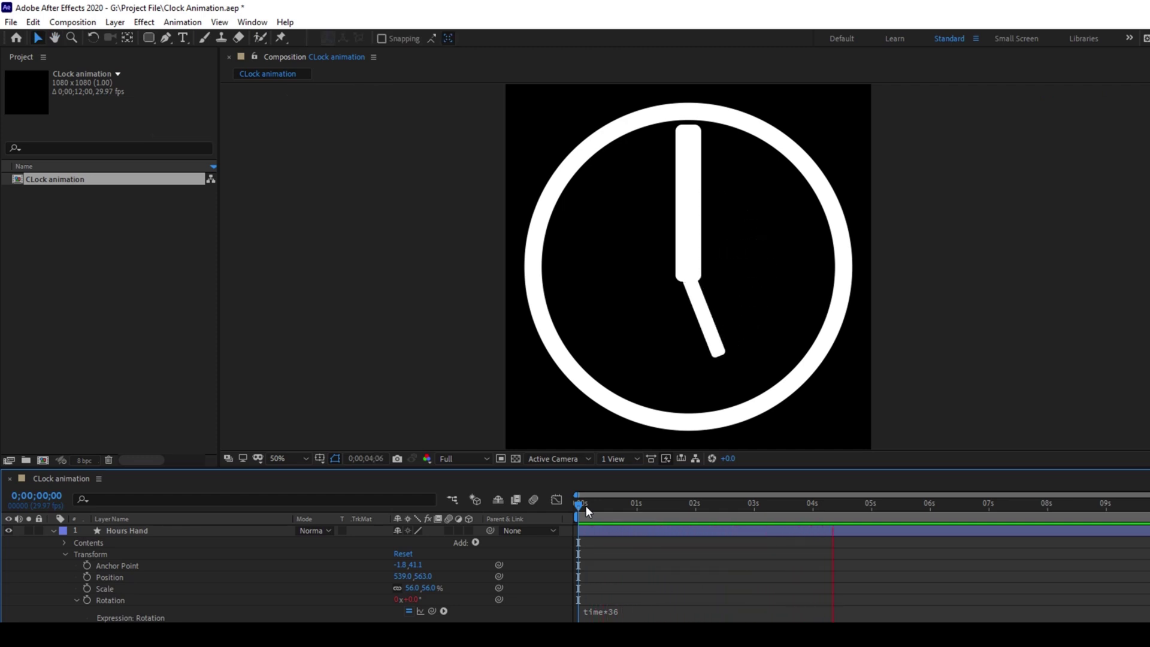
key(space)
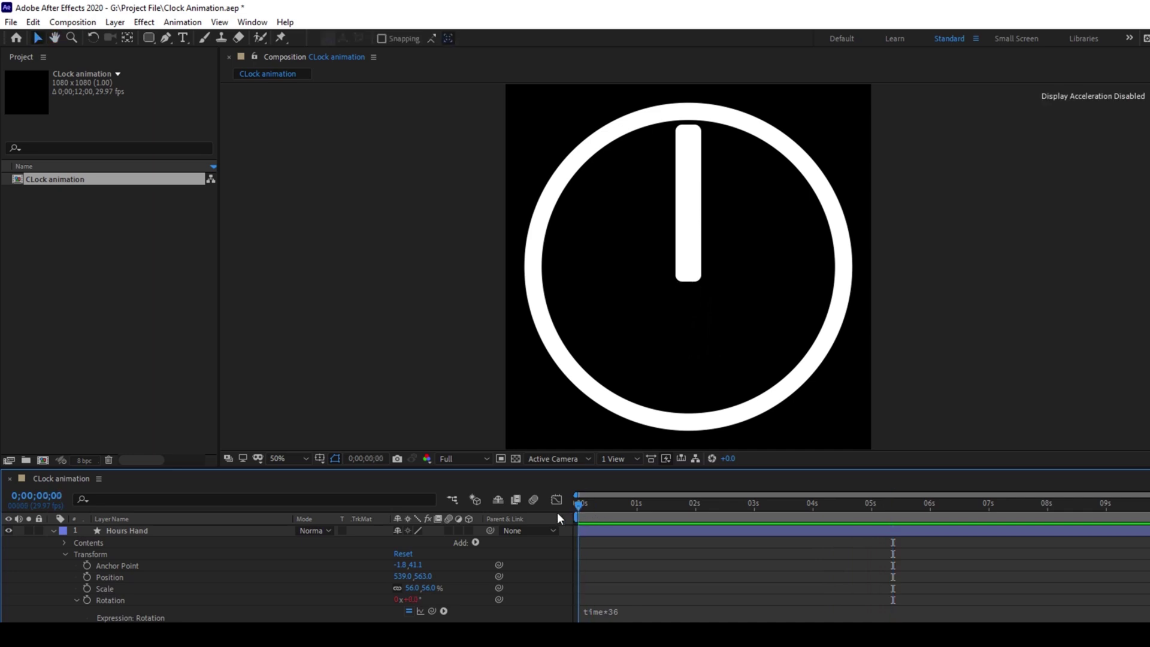
Step: Select the hour hand in the viewer and reveal Minutes Hand's Transform properties
click(684, 144)
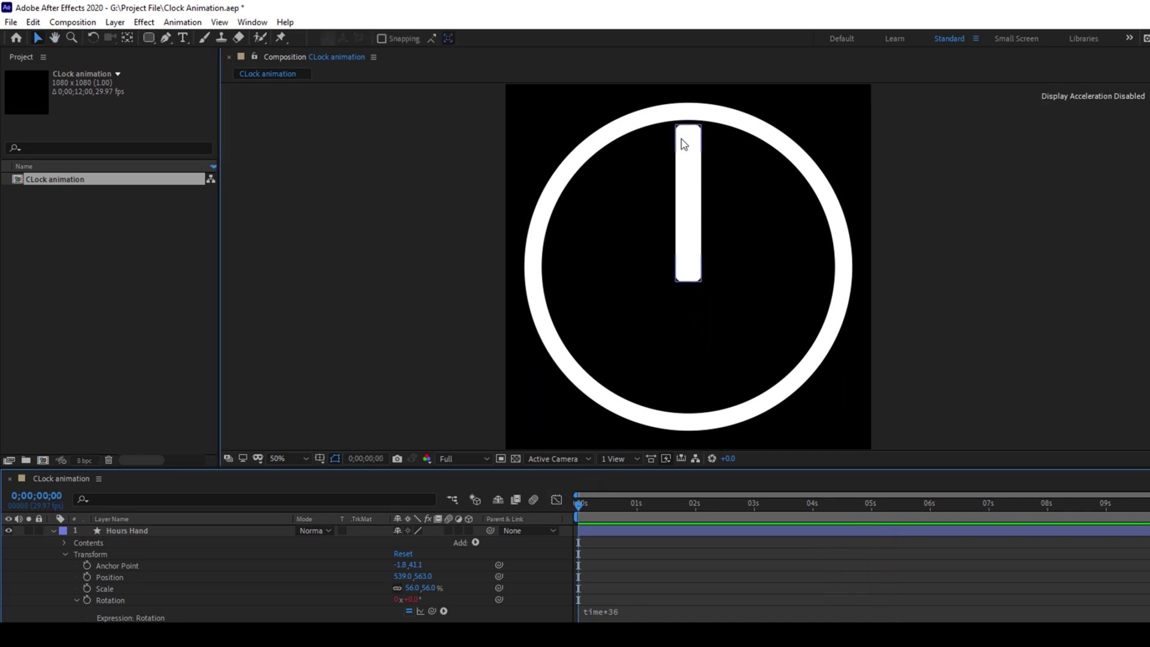
click(683, 144)
scroll(270, 567, down, 1)
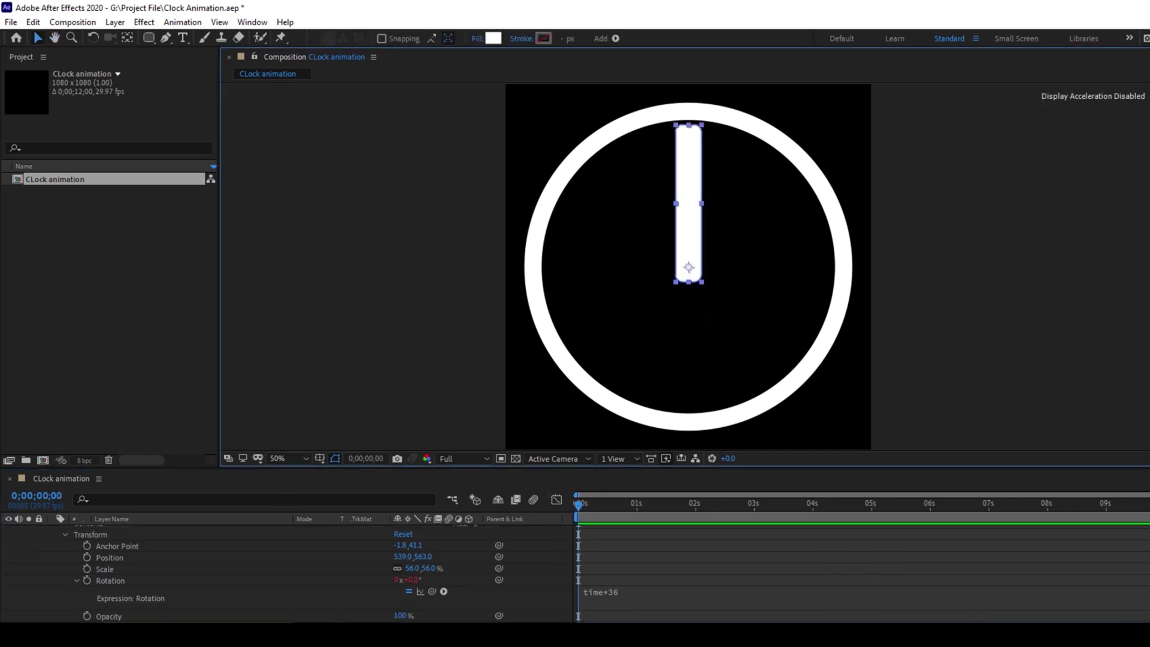
scroll(270, 575, down, 2)
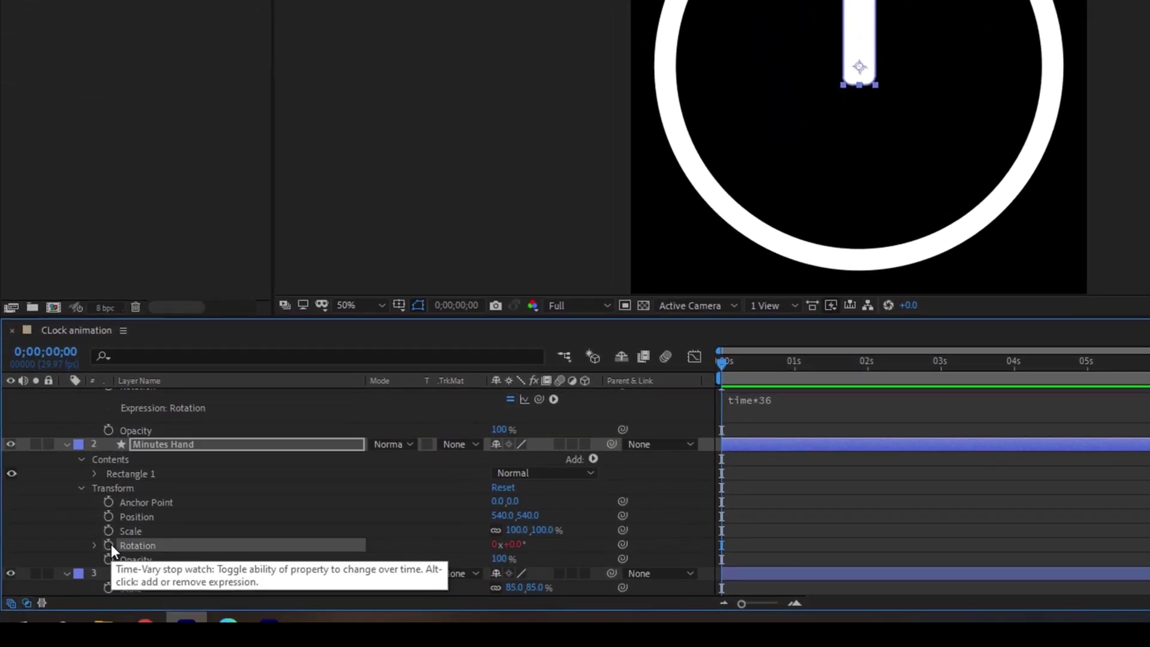
Step: Enter time*36*12 as the Minutes Hand's Rotation expression
alt+click(109, 546)
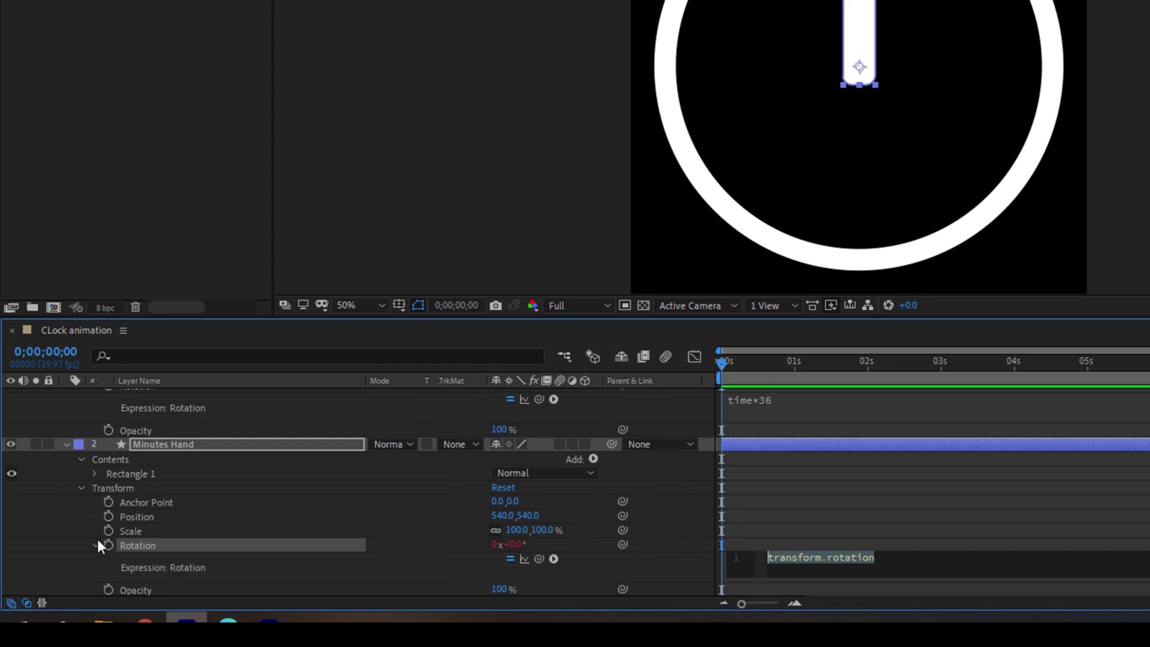
text(time*3)
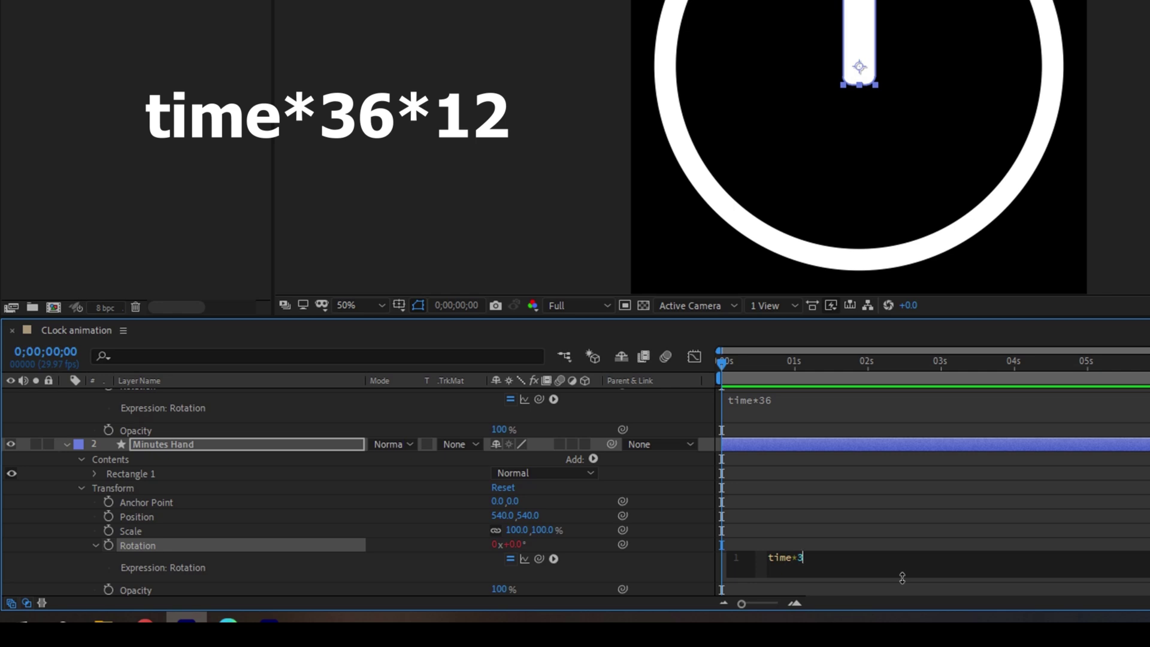
text(6*12)
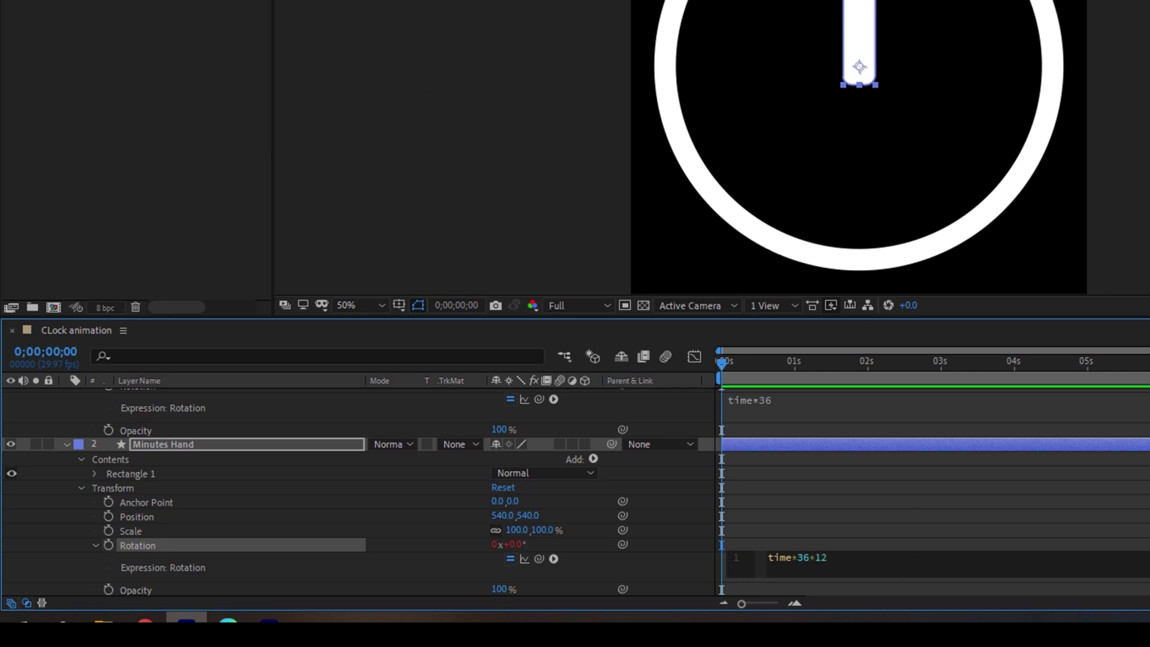
Step: Commit the minutes-hand expression and preview the clock, stopping near five seconds
click(830, 499)
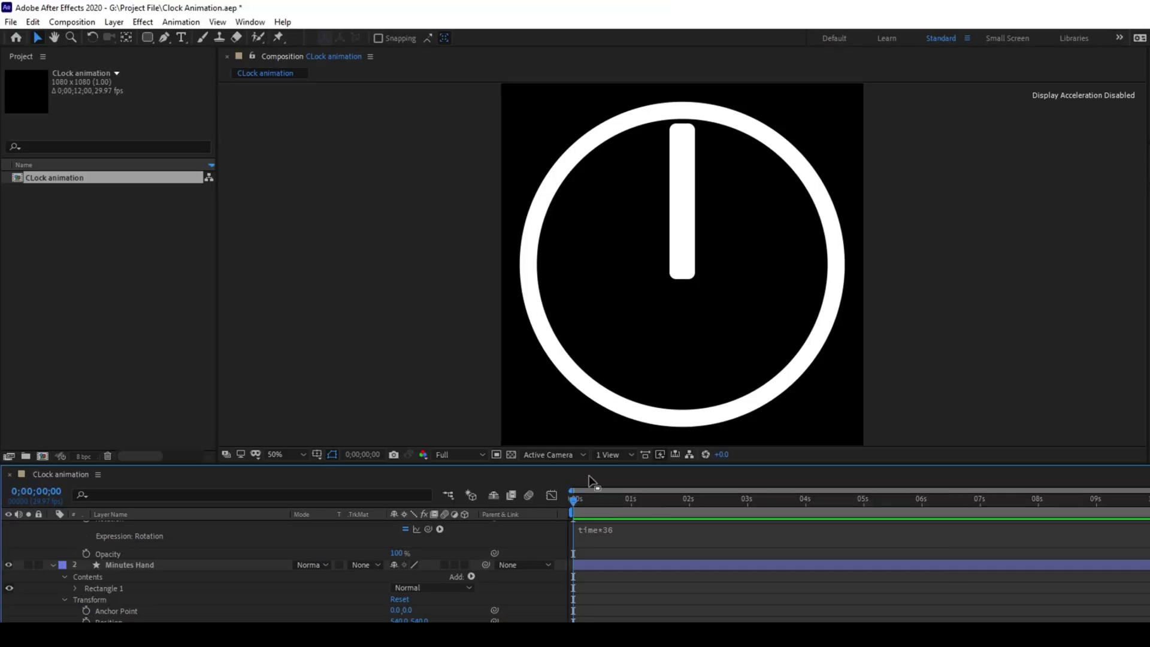
key(space)
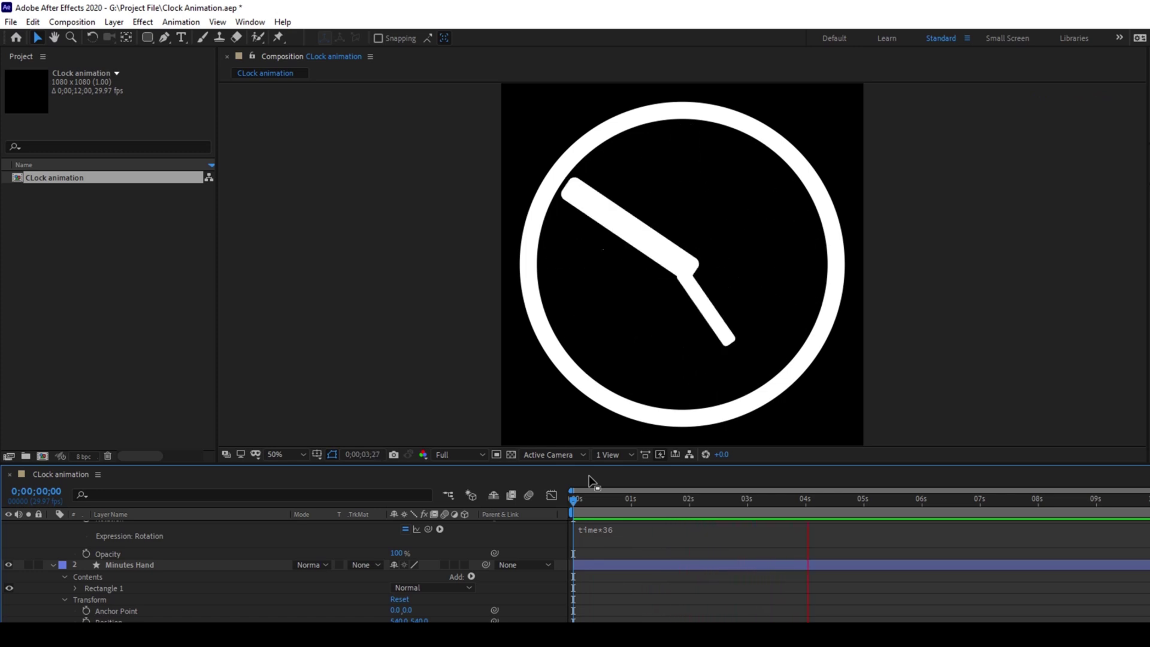
click(685, 275)
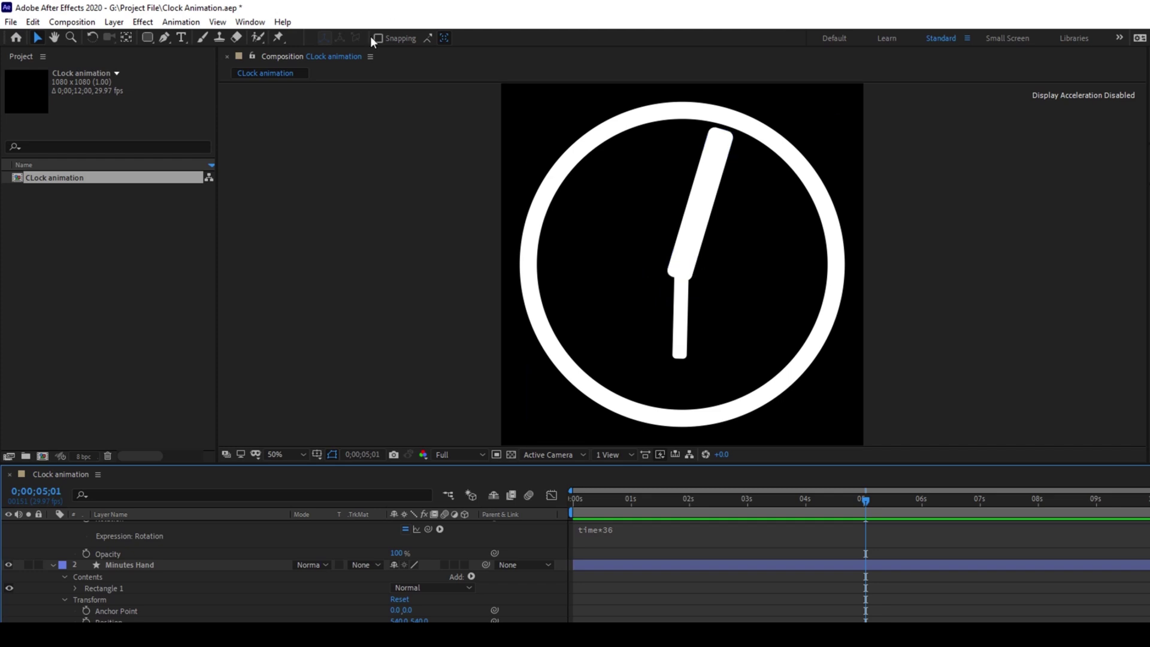
click(149, 38)
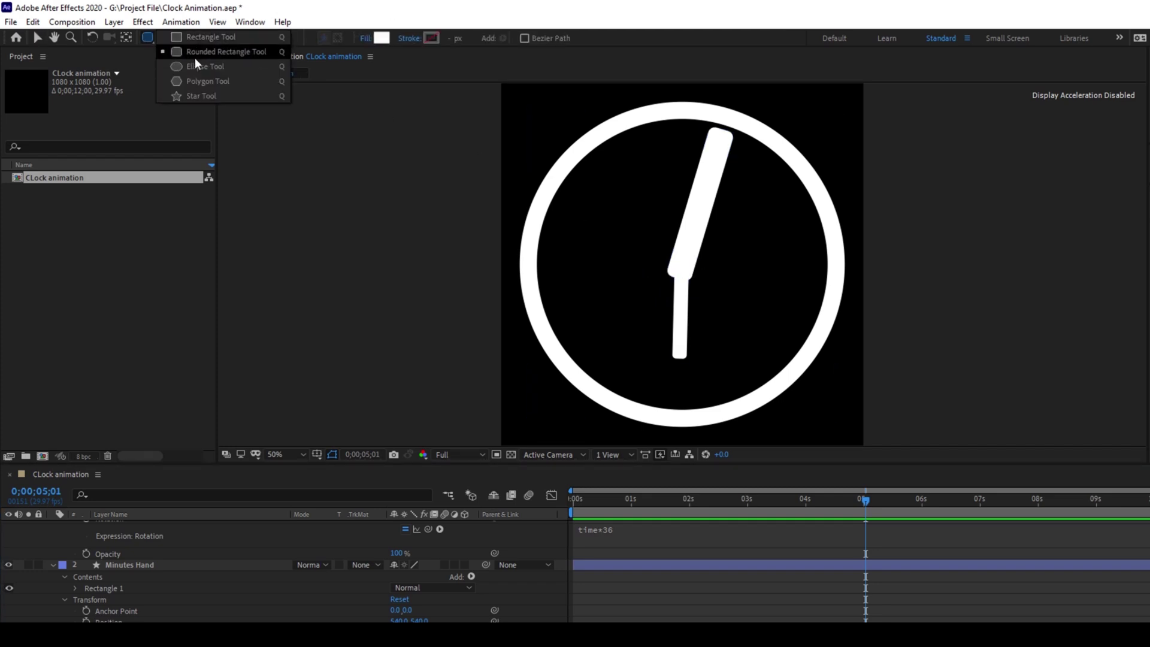
Step: Draw a small white Ellipse cap over the hands' pivot, redrawing it once, then preview
click(197, 63)
scroll(115, 516, up, 3)
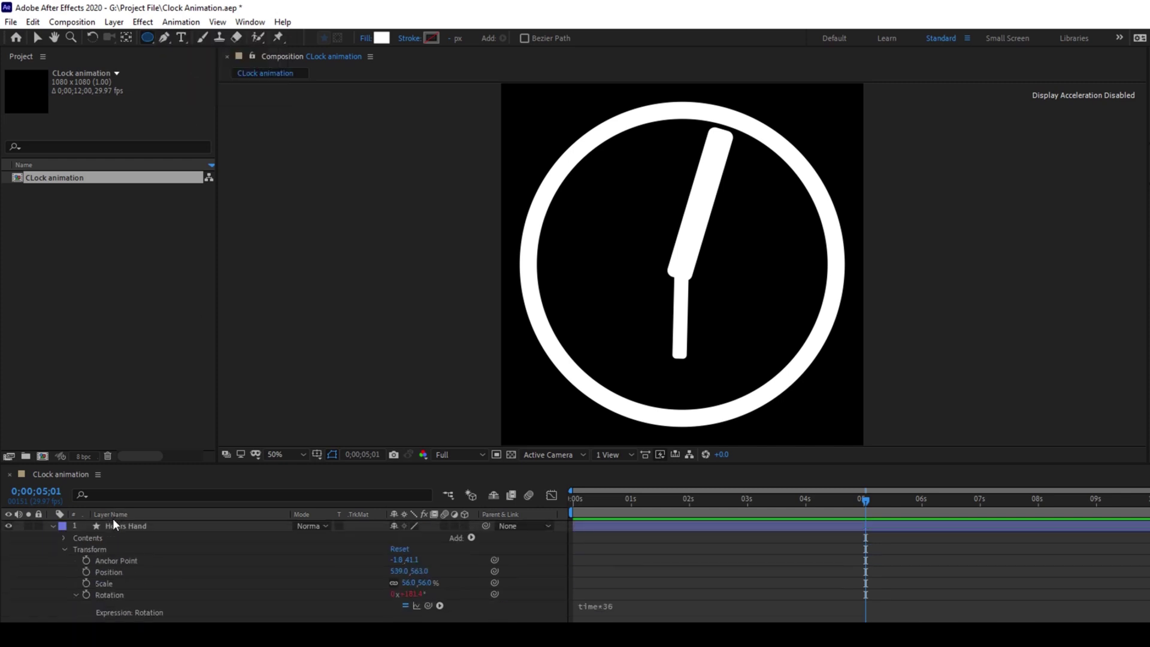
click(62, 526)
click(55, 538)
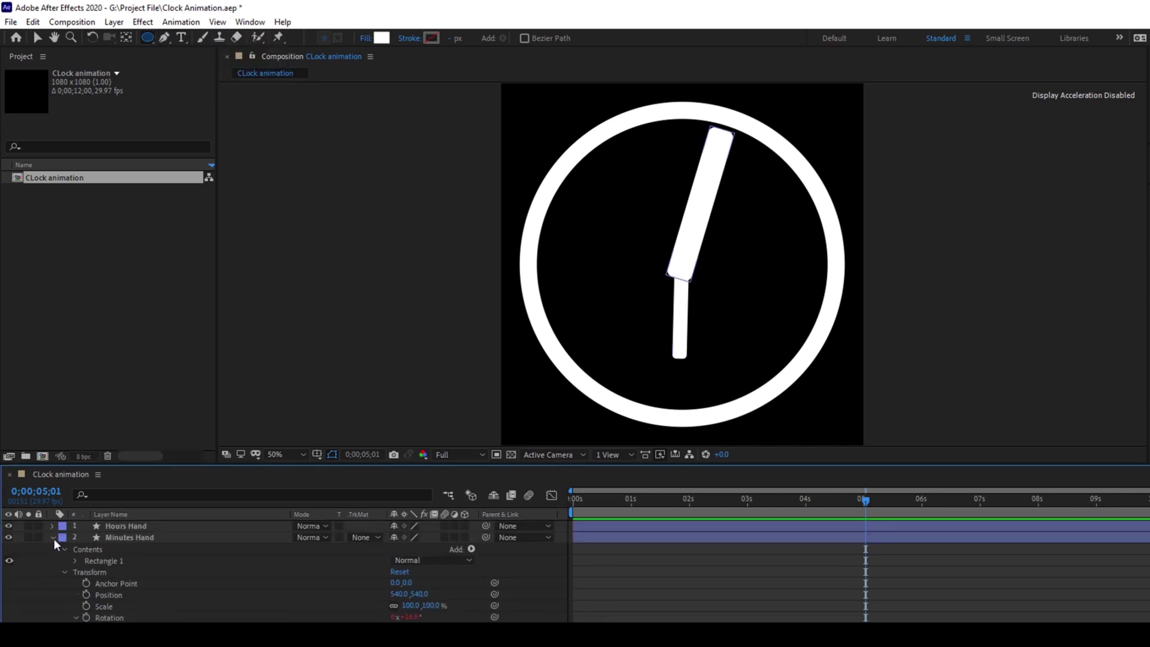
drag(664, 254, 704, 290)
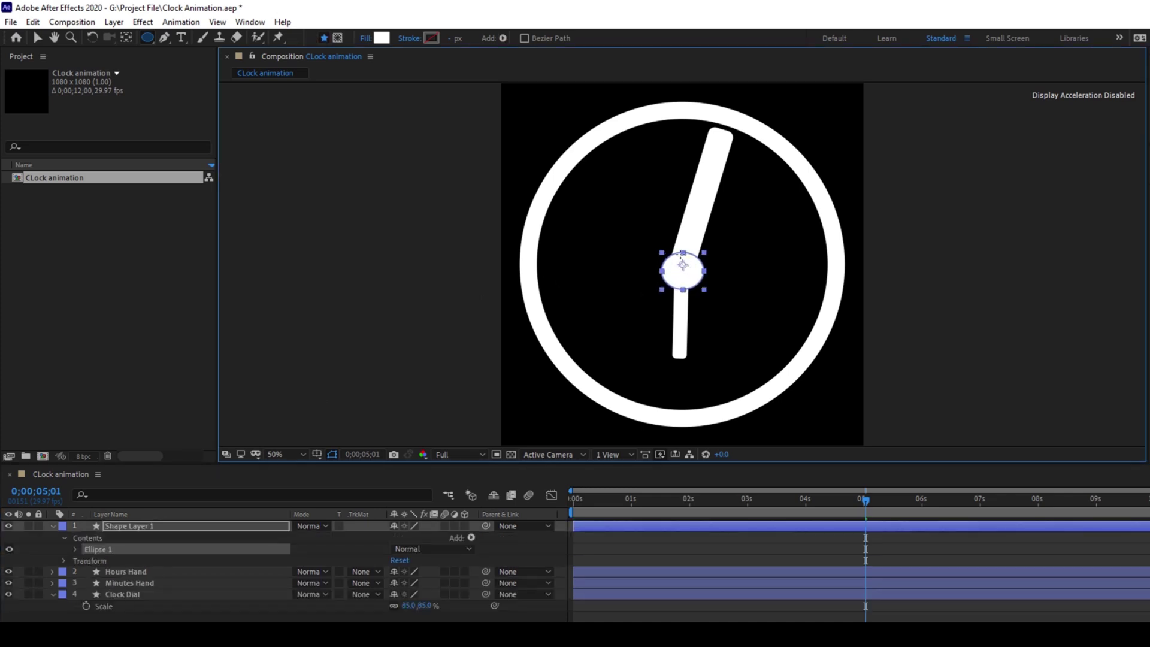
key(ctrl+z)
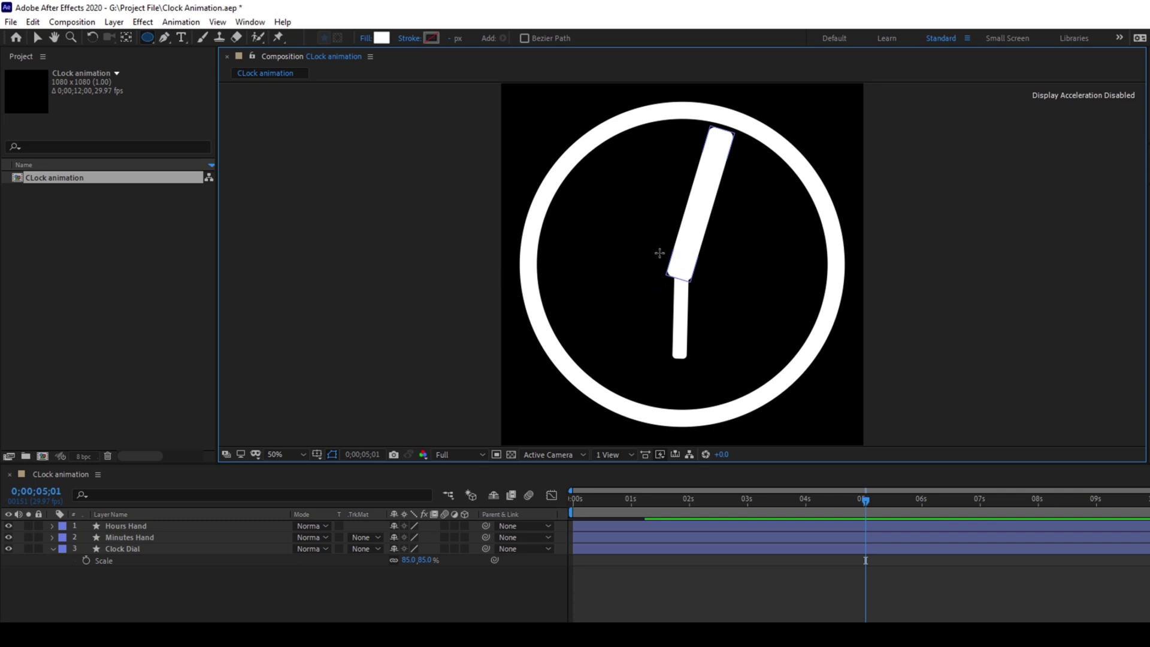
drag(659, 255, 703, 292)
key(space)
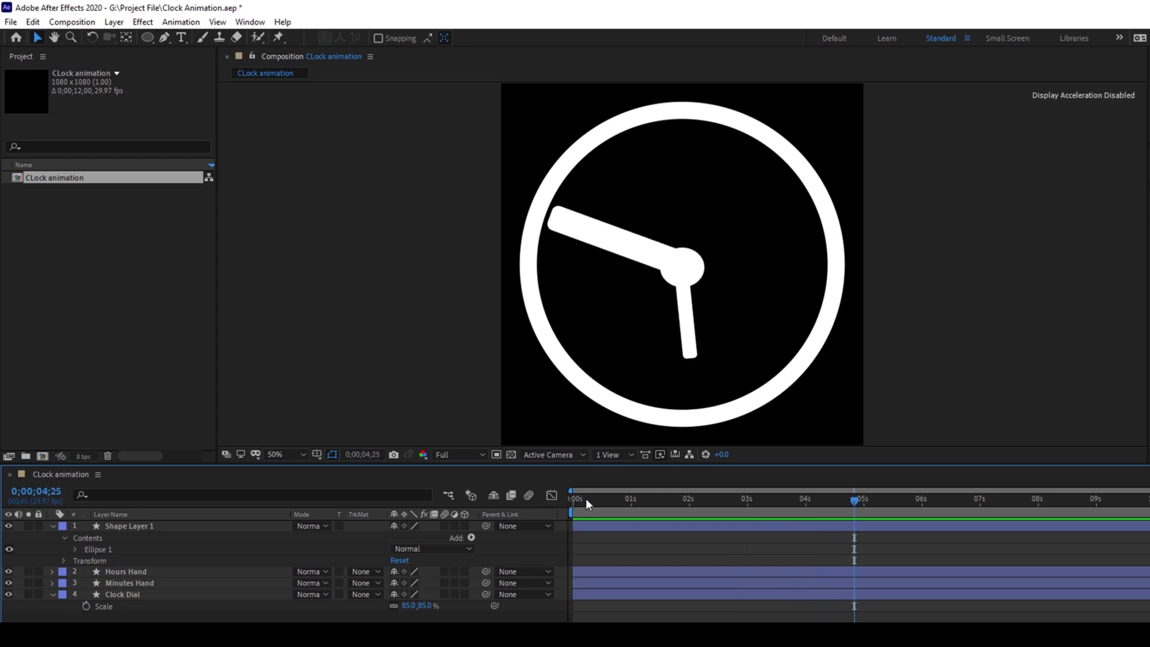
click(580, 498)
key(space)
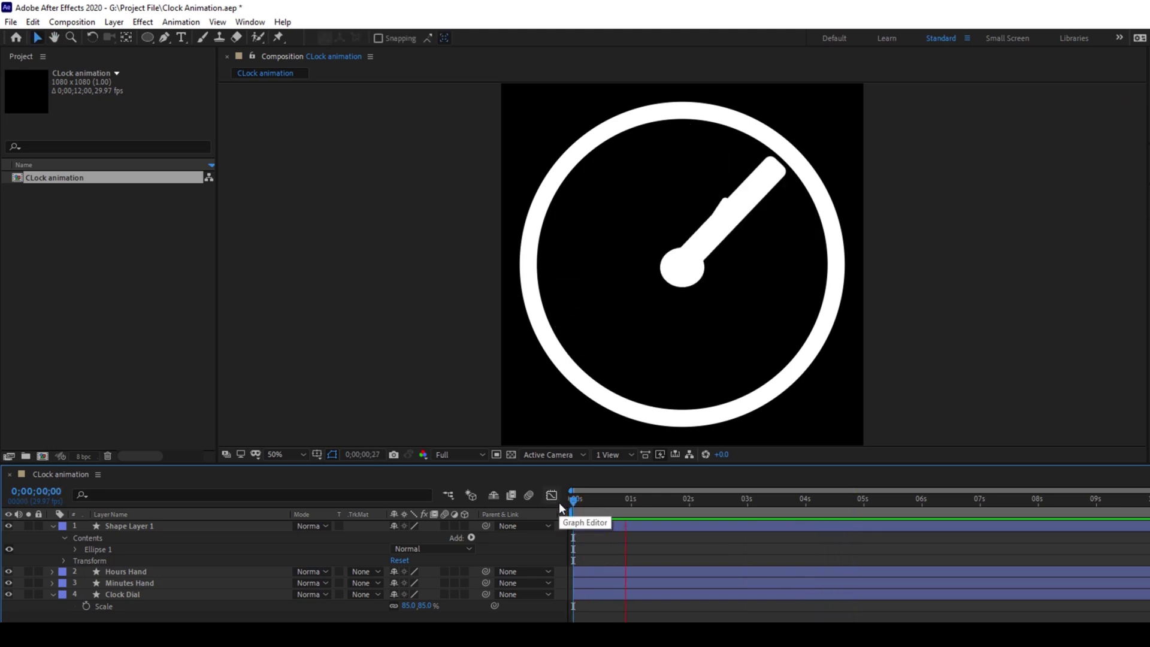